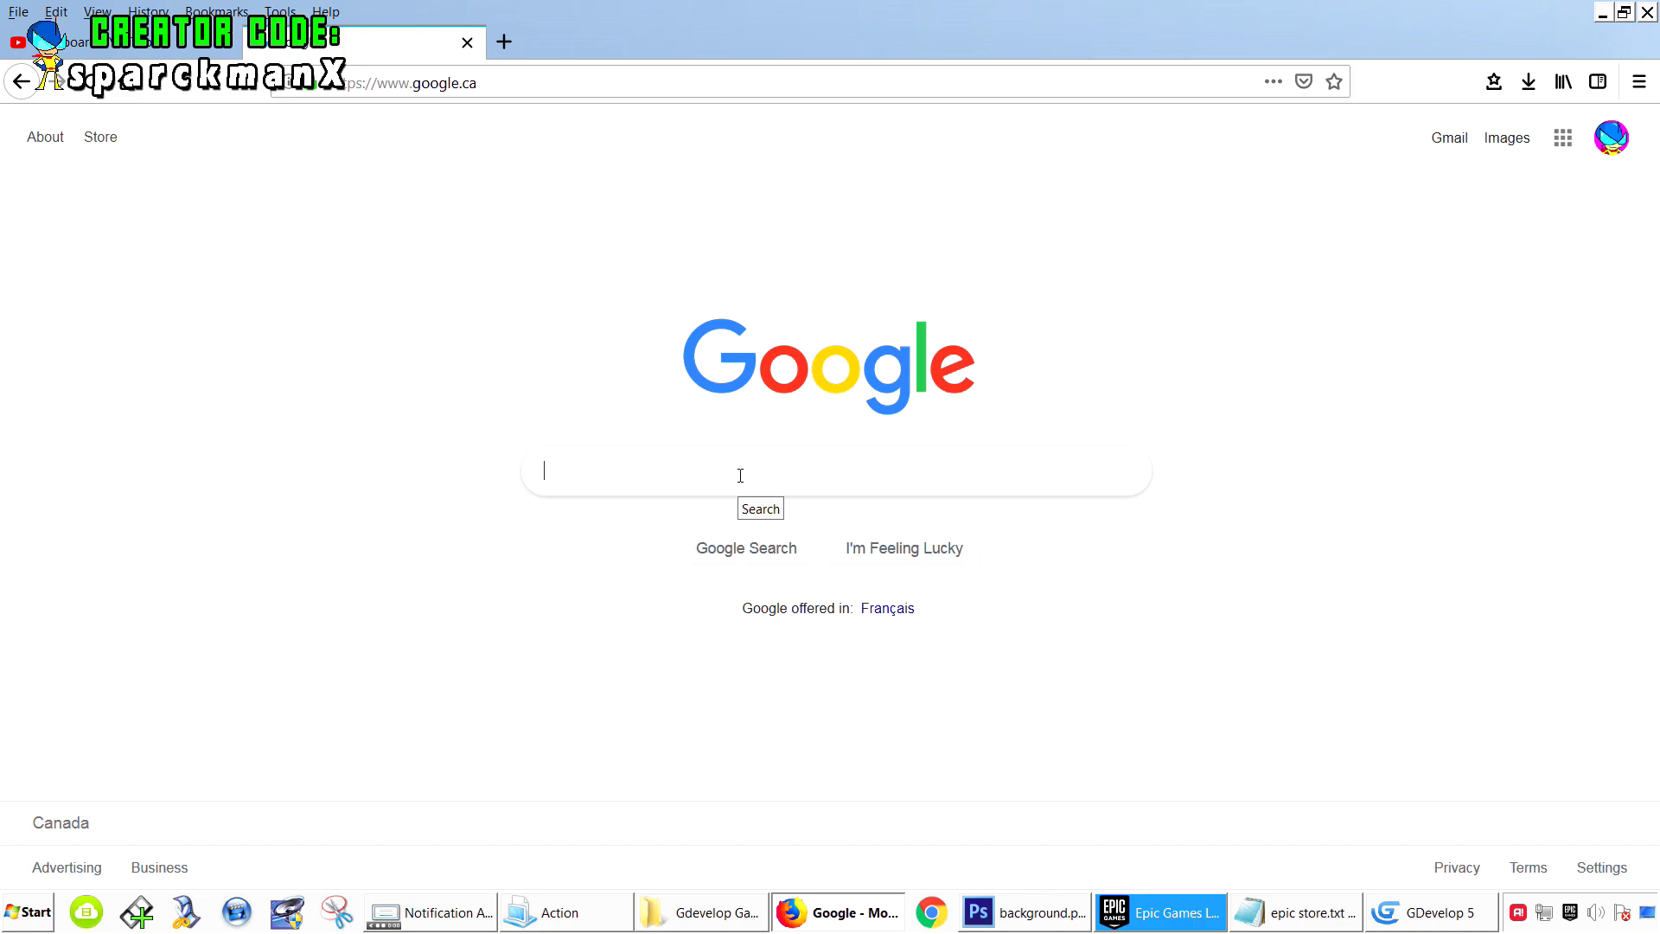
- Search Google for 'galaxy note 2 resolution'
type("gal")
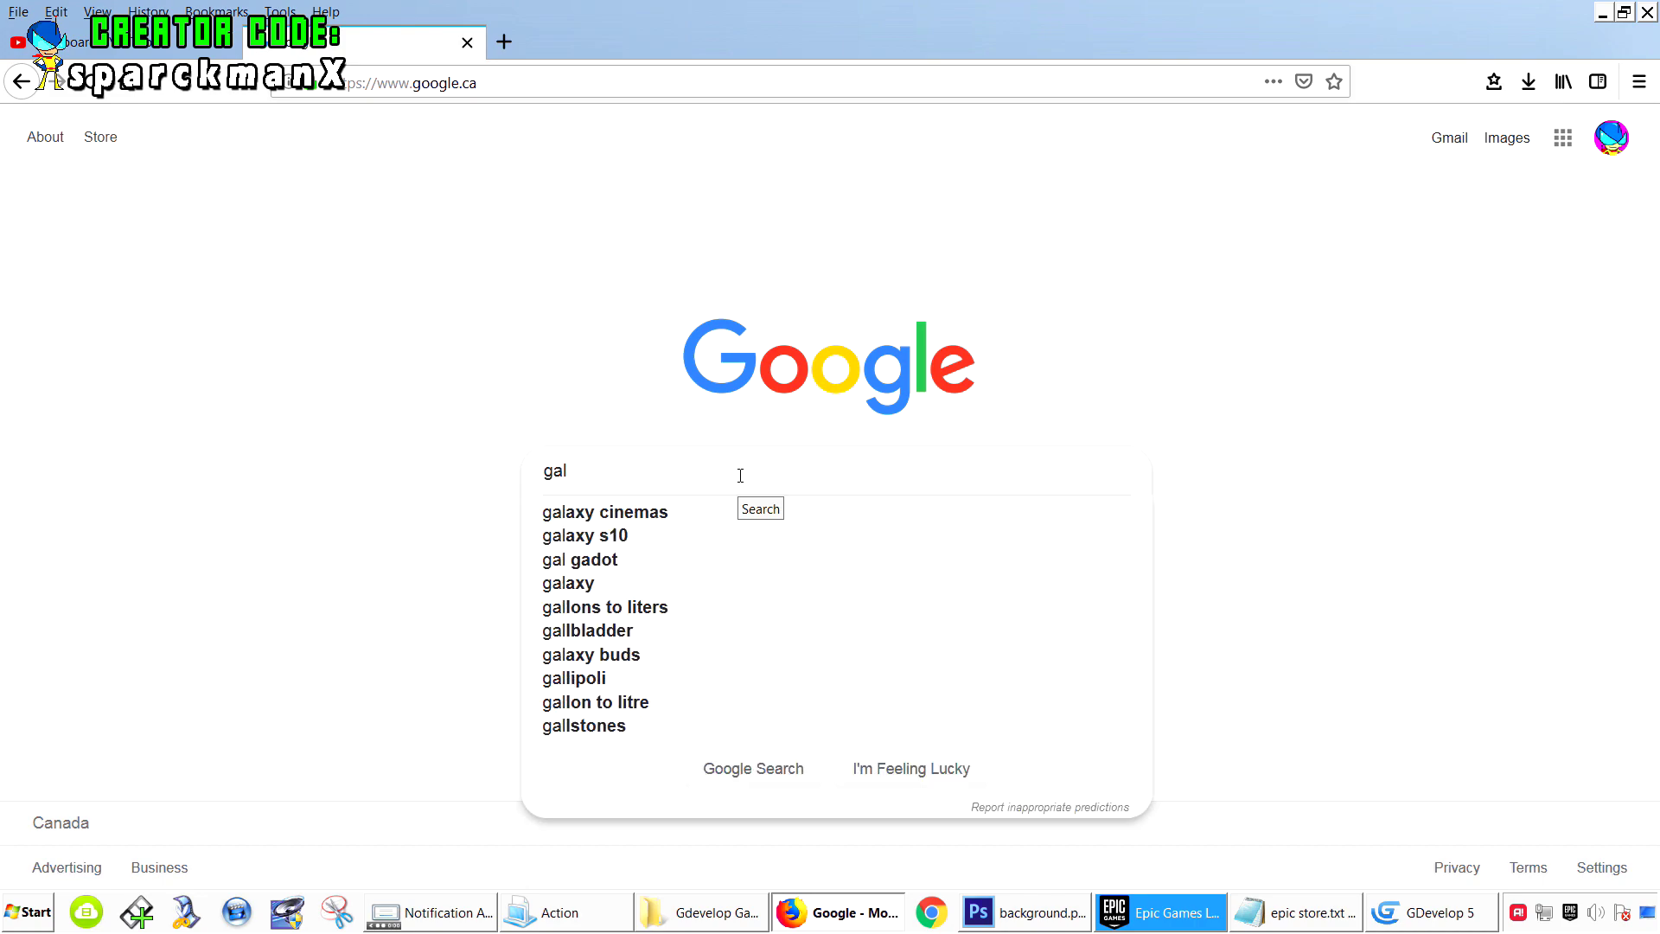
type("axy note 2")
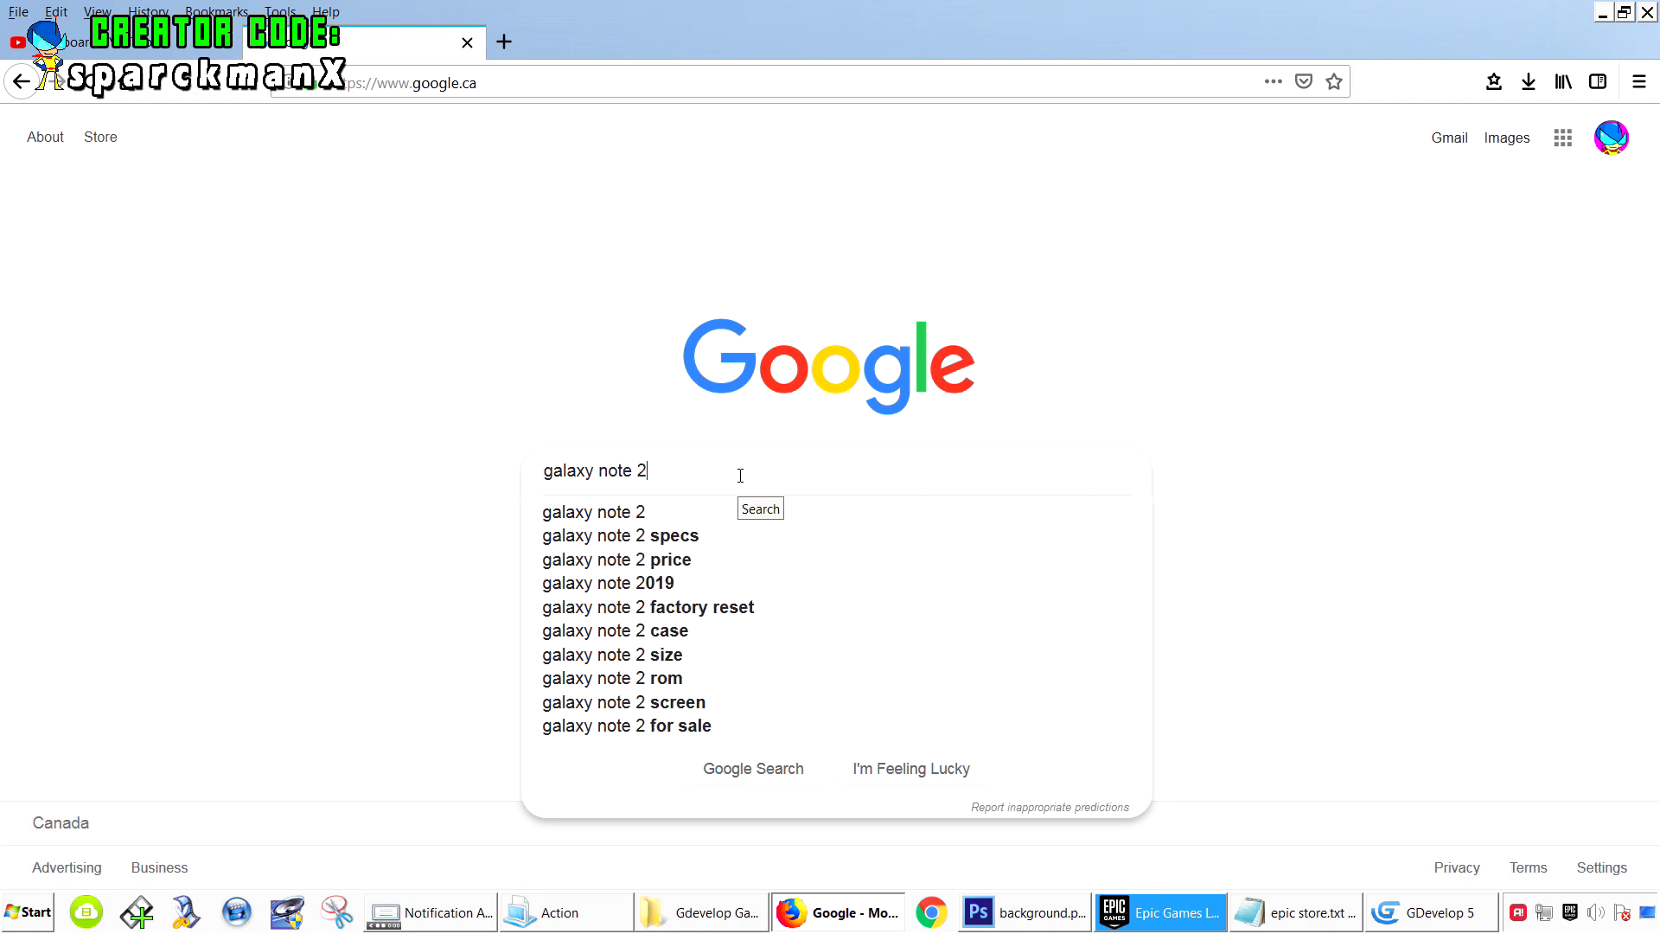
key("Return")
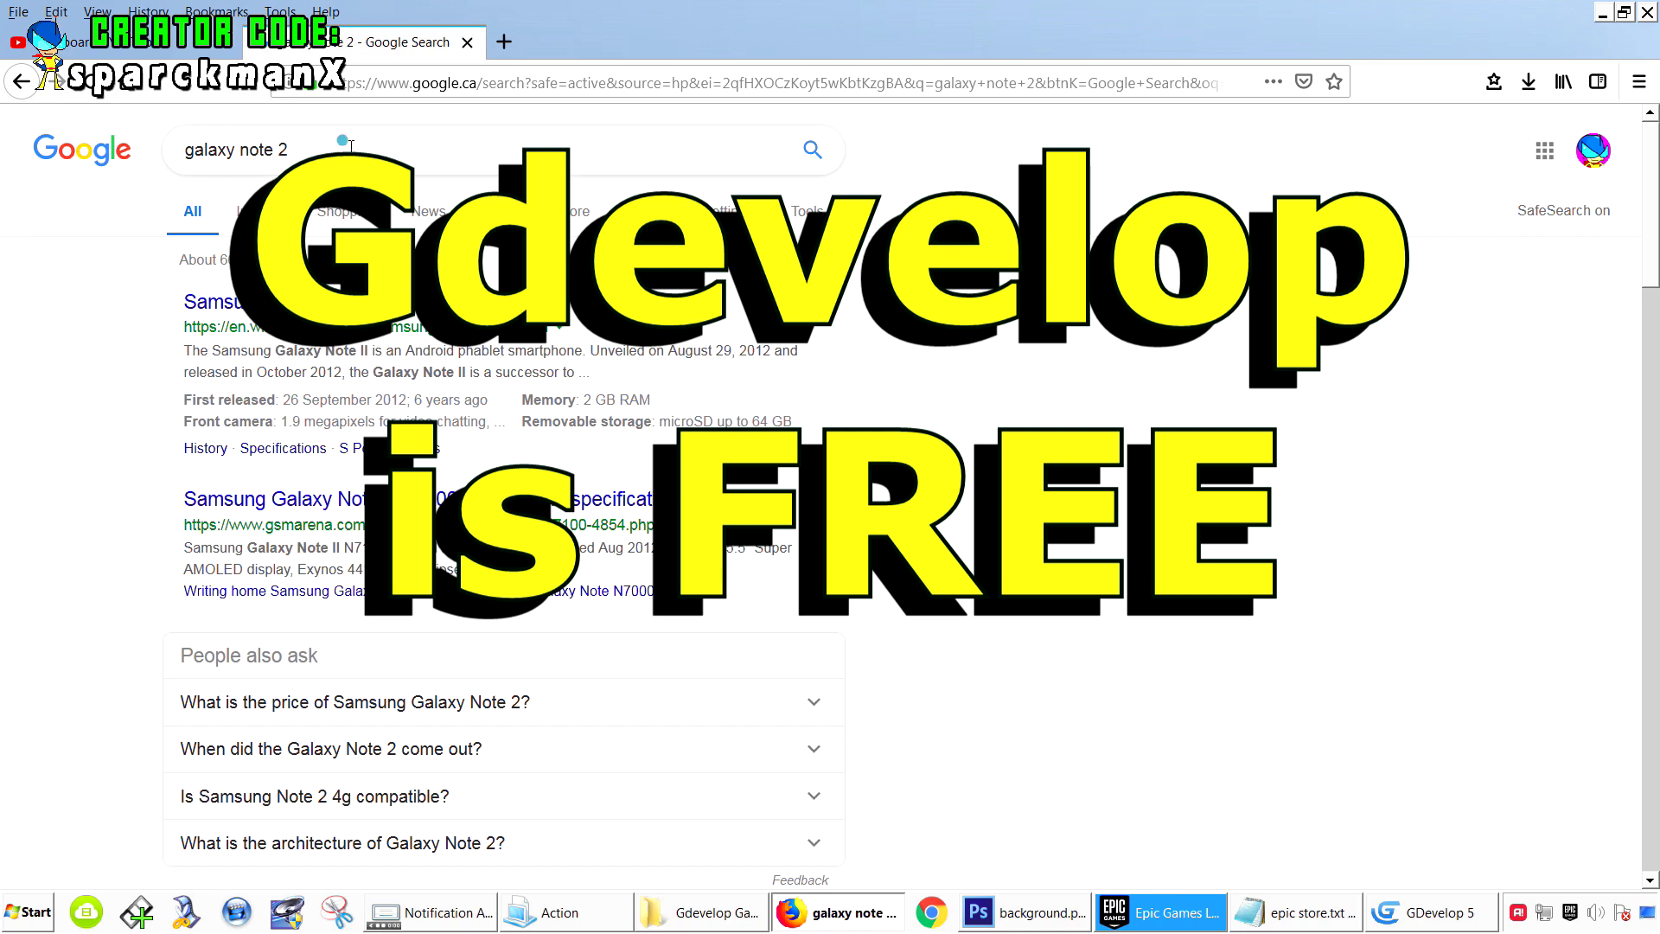
left_click(351, 148)
type("resolution")
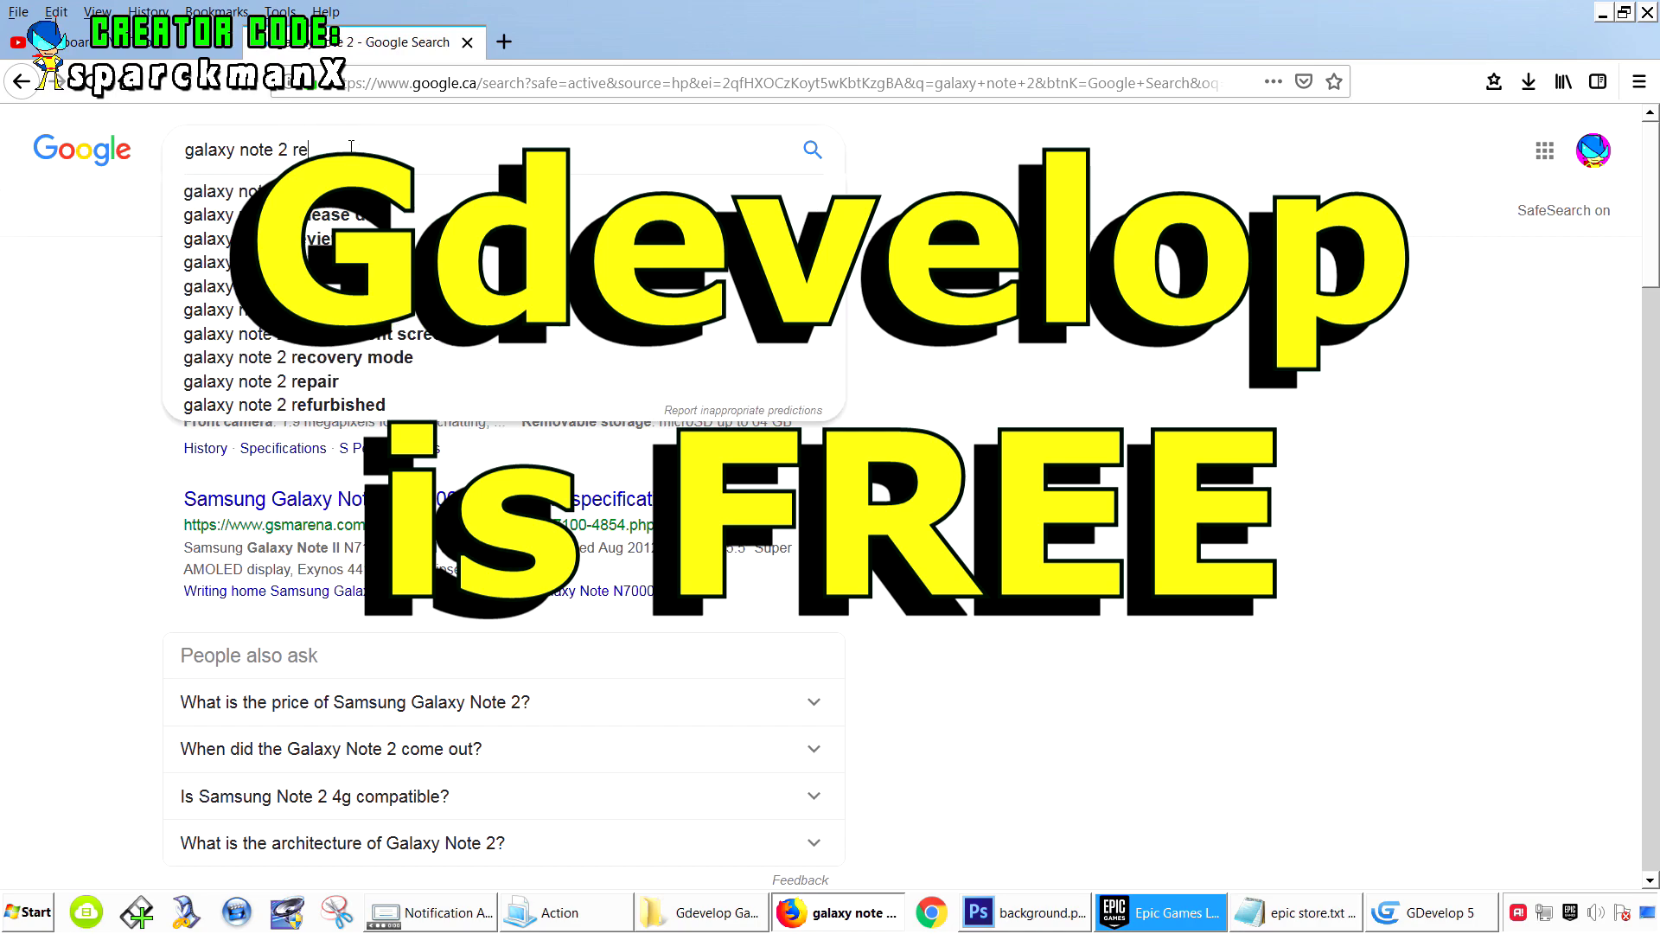
key("Return")
- Highlight the 1280×720 answer, then browse the image results for the search
left_click_drag(185, 393, 370, 407)
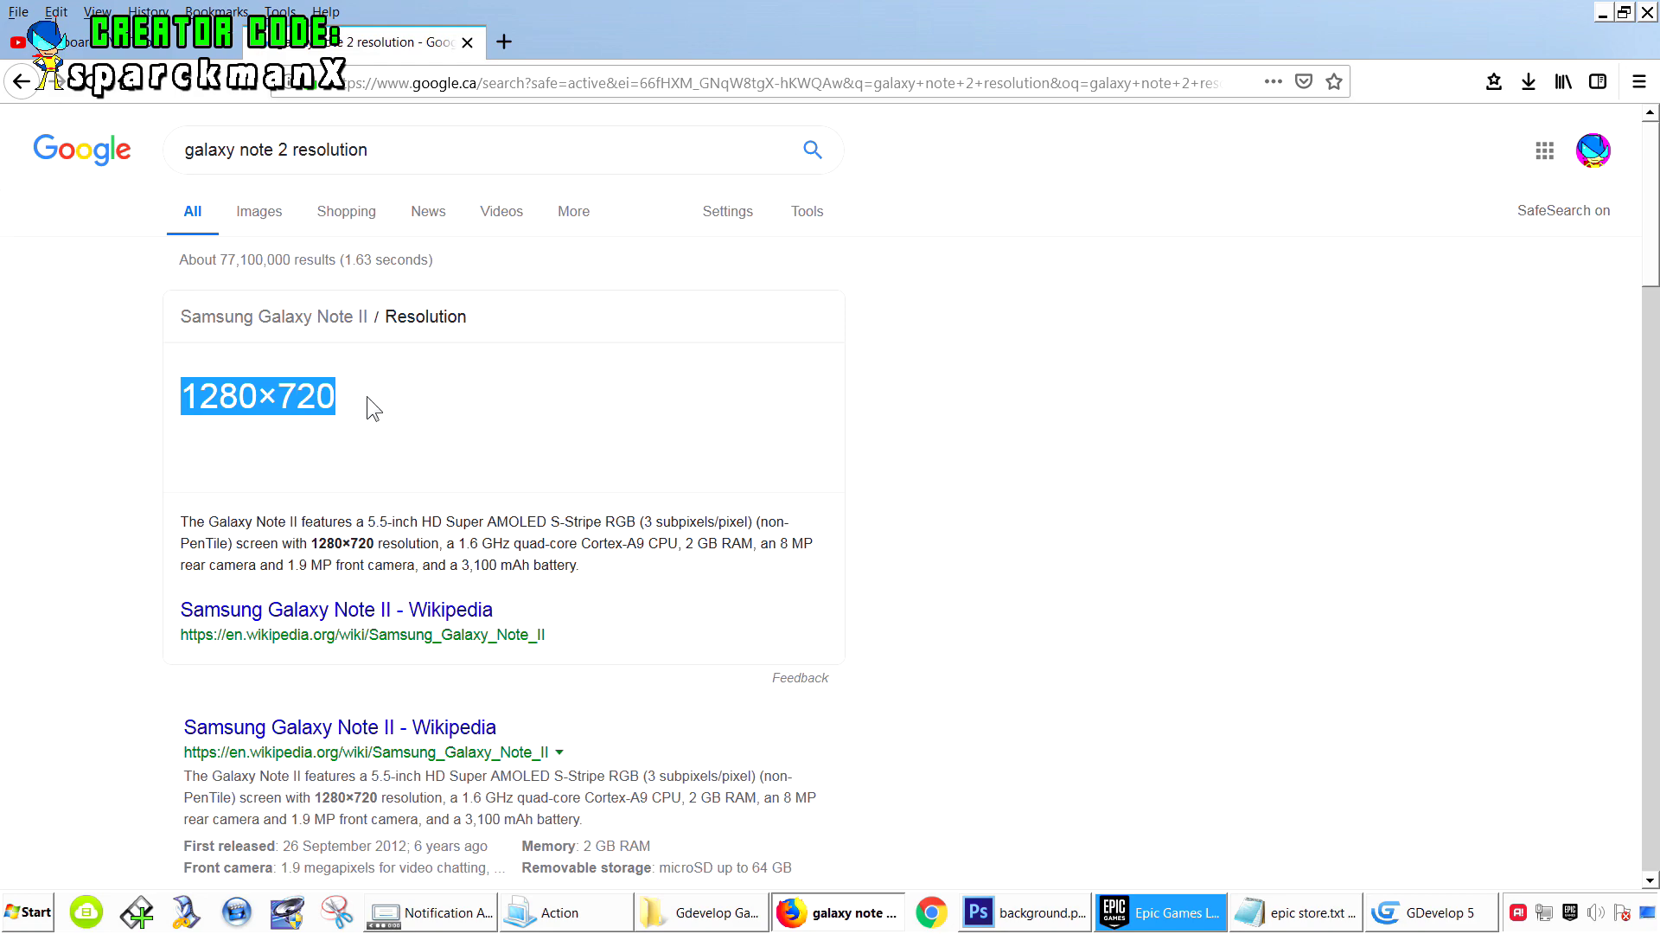
left_click(395, 408)
left_click(259, 213)
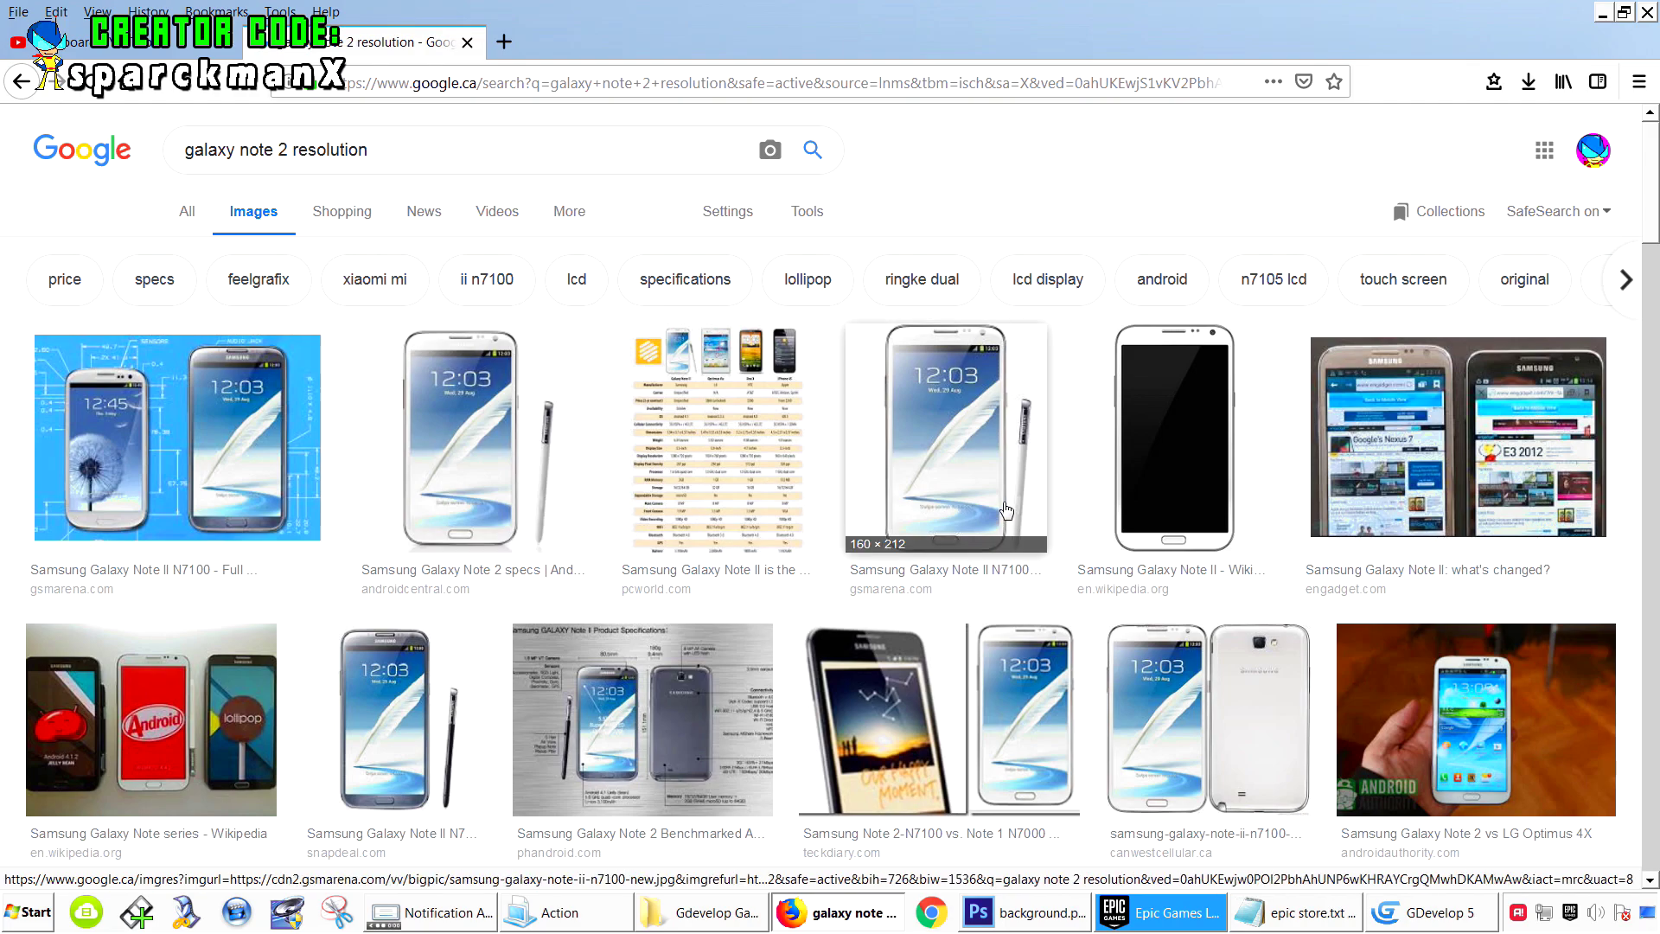
scroll(821, 519, "down", 3)
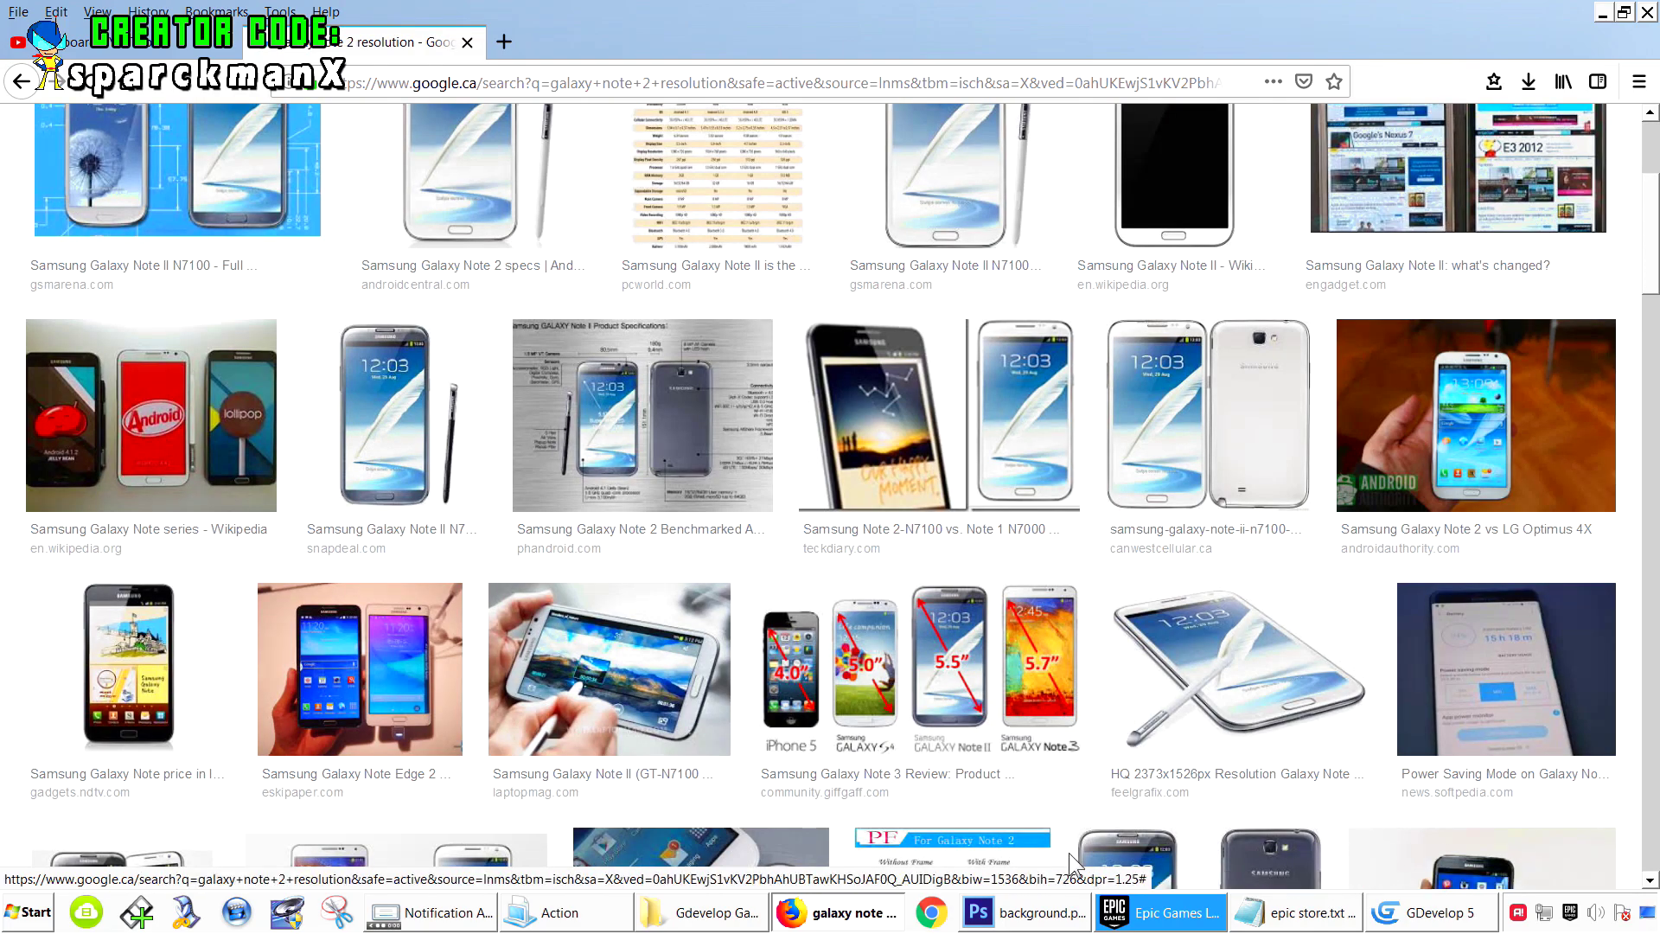
- Open Image Size for the skeleton menu image in Photoshop and move the dialog beside it
left_click(1068, 912)
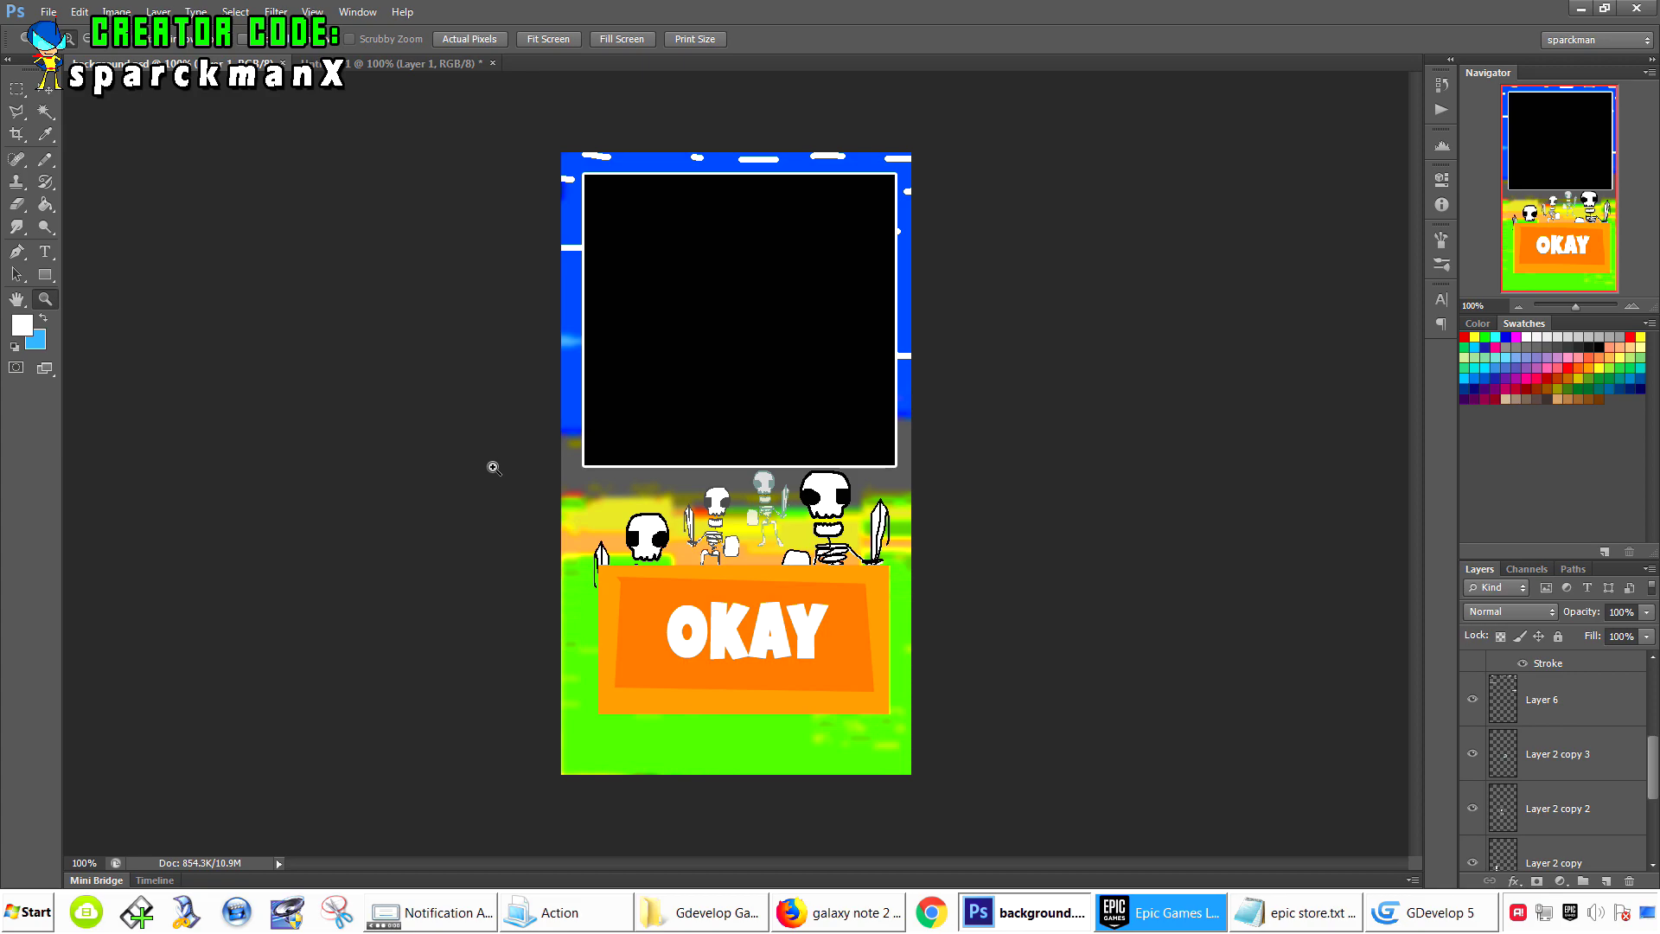
left_click(48, 12)
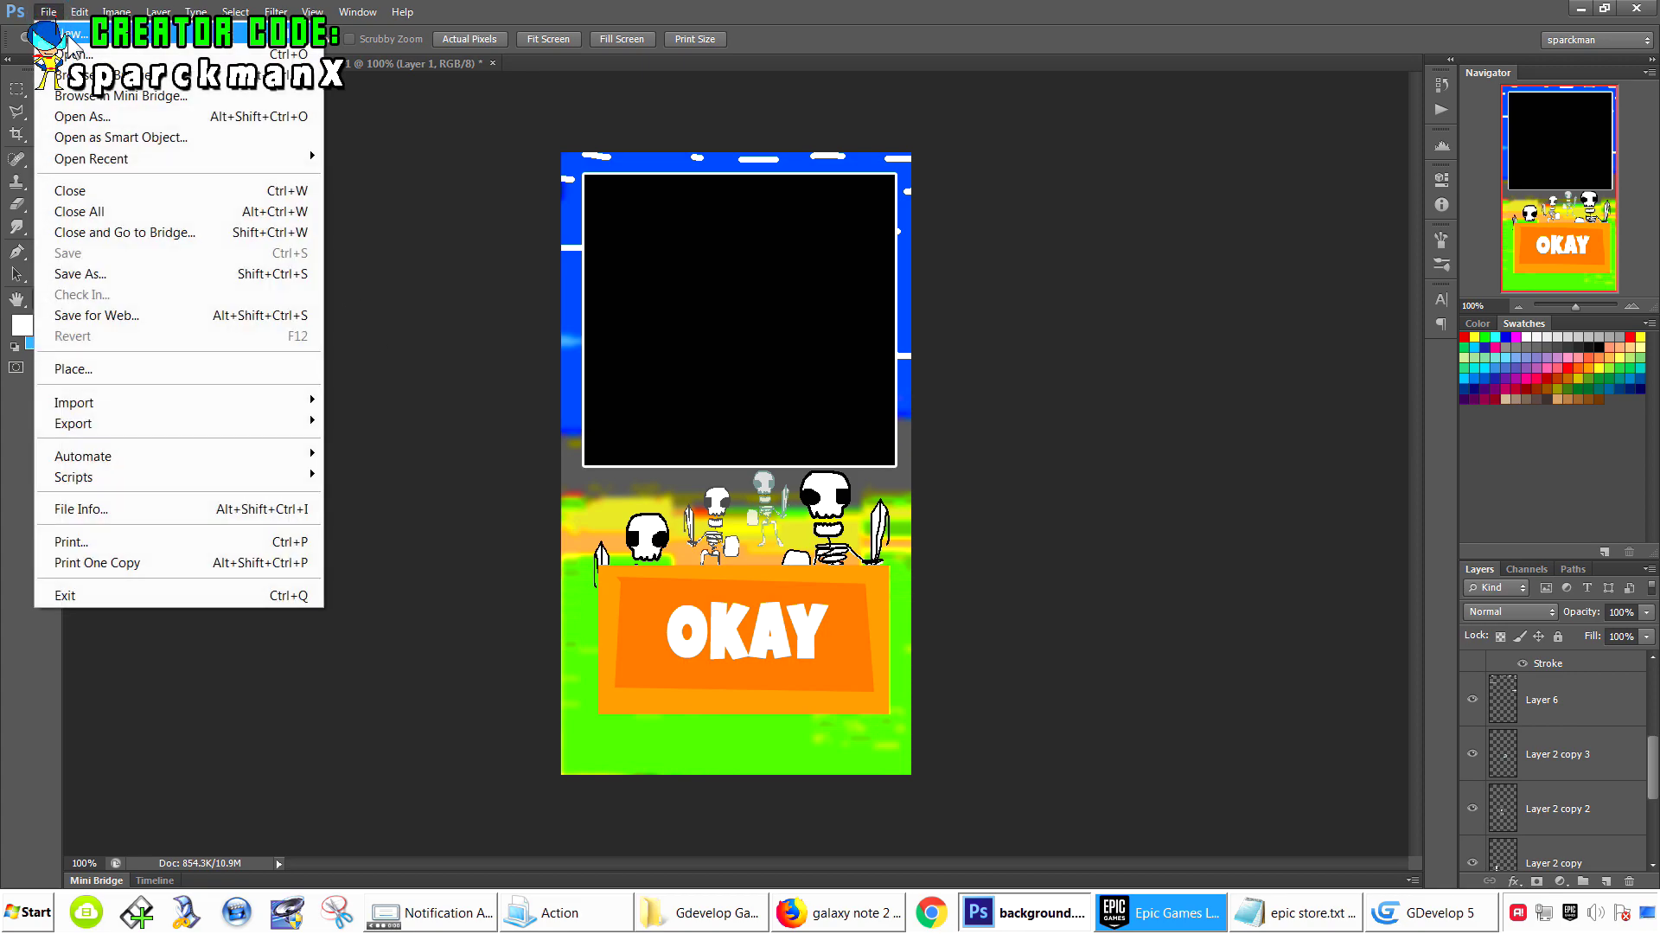
key("Escape")
left_click(116, 12)
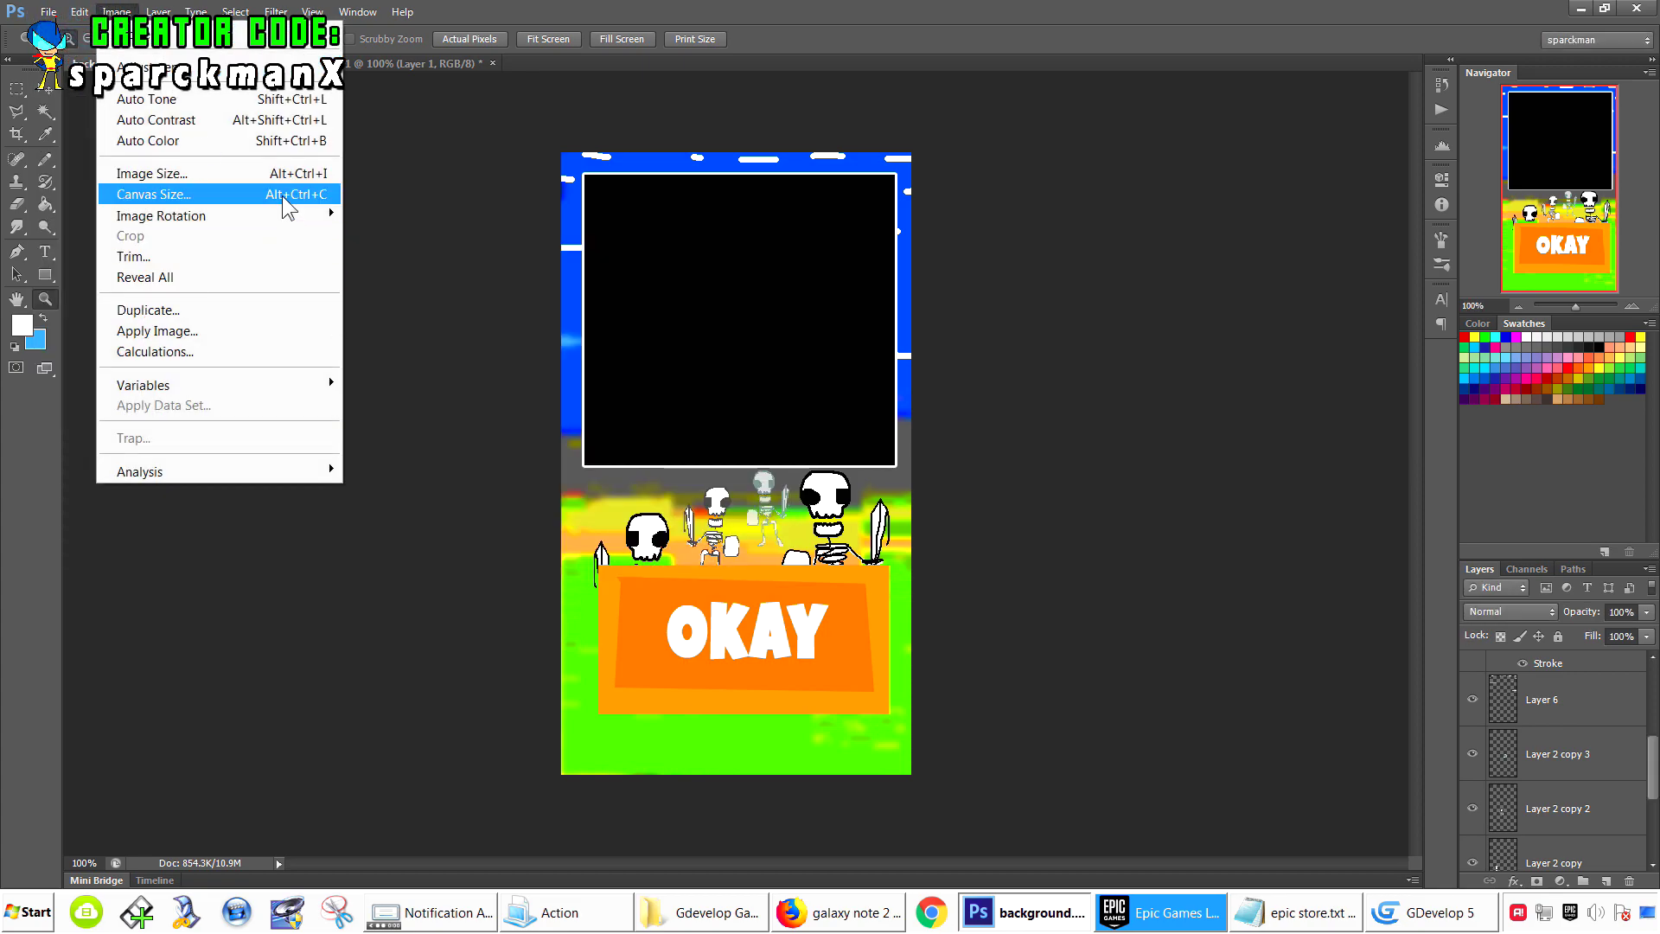
left_click(277, 172)
left_click_drag(821, 202, 1138, 172)
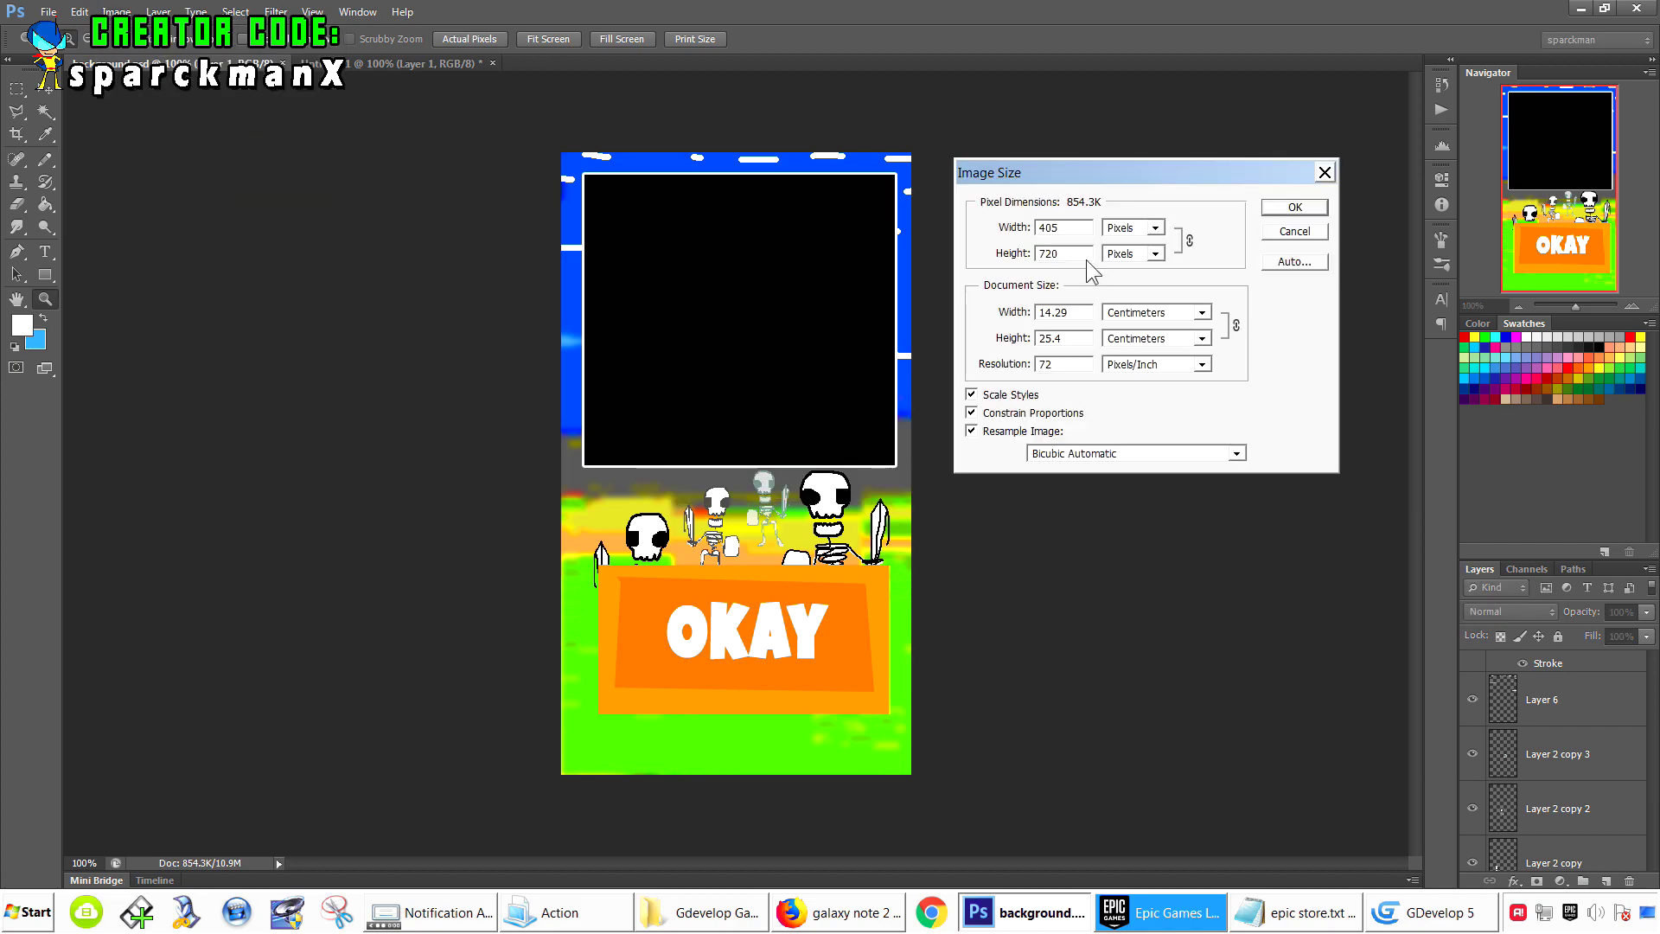
- Set the height to 1280 px so the width becomes 720, then return to the browser
double_click(1050, 227)
double_click(1050, 253)
type("1280")
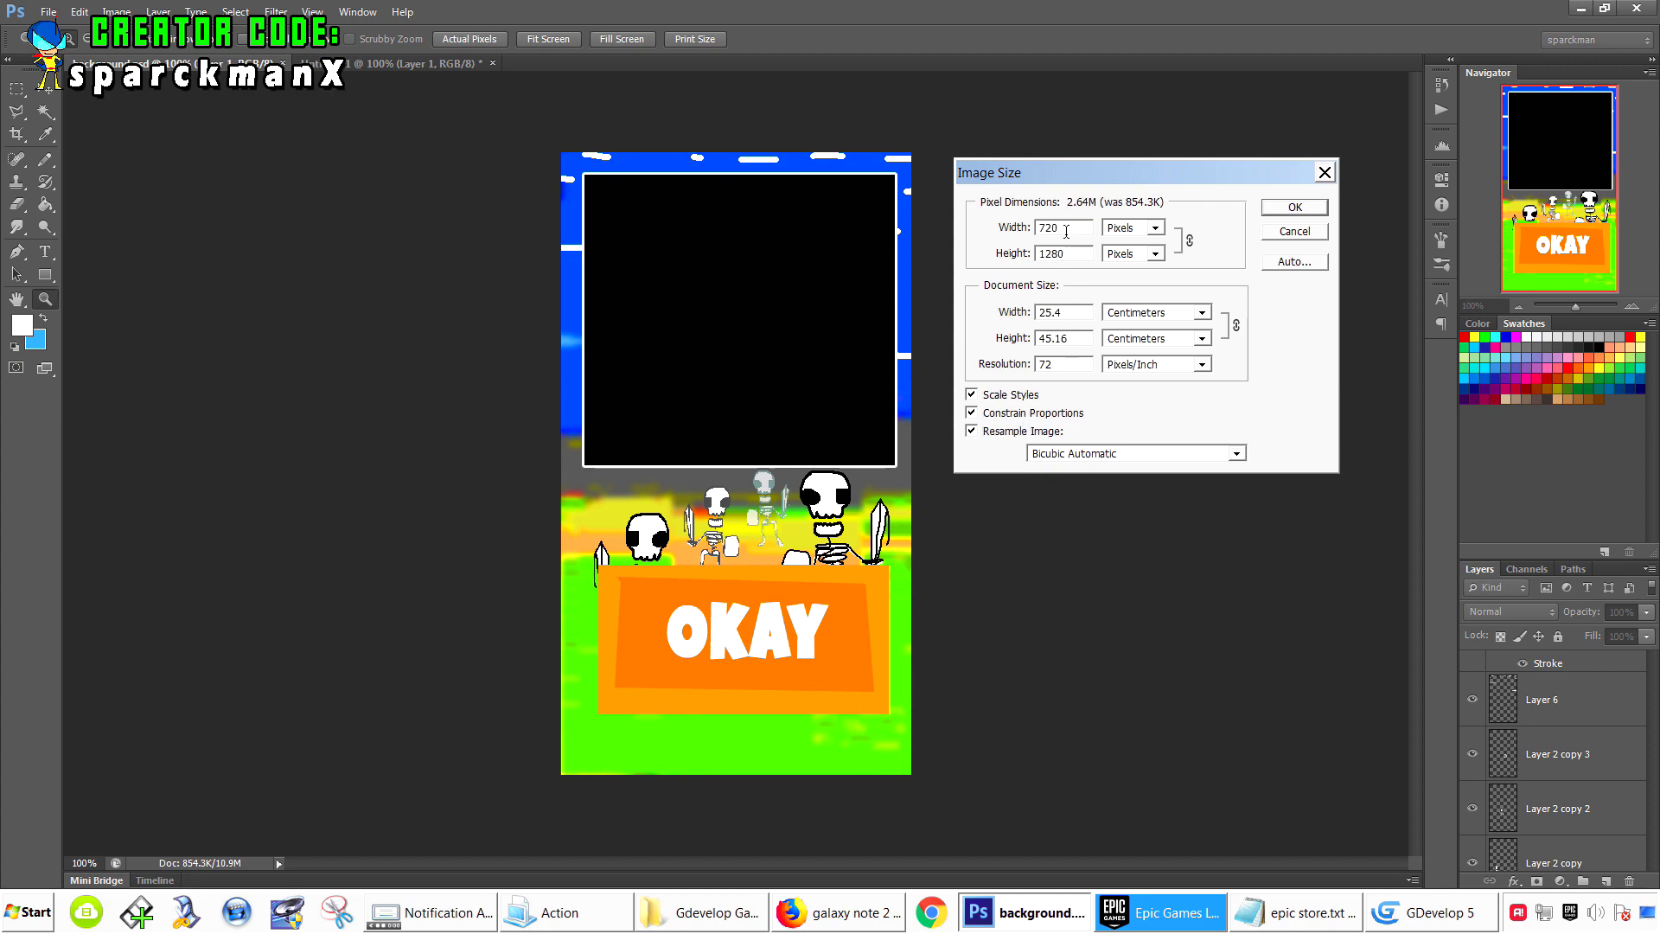
double_click(1066, 232)
double_click(1076, 255)
left_click(843, 912)
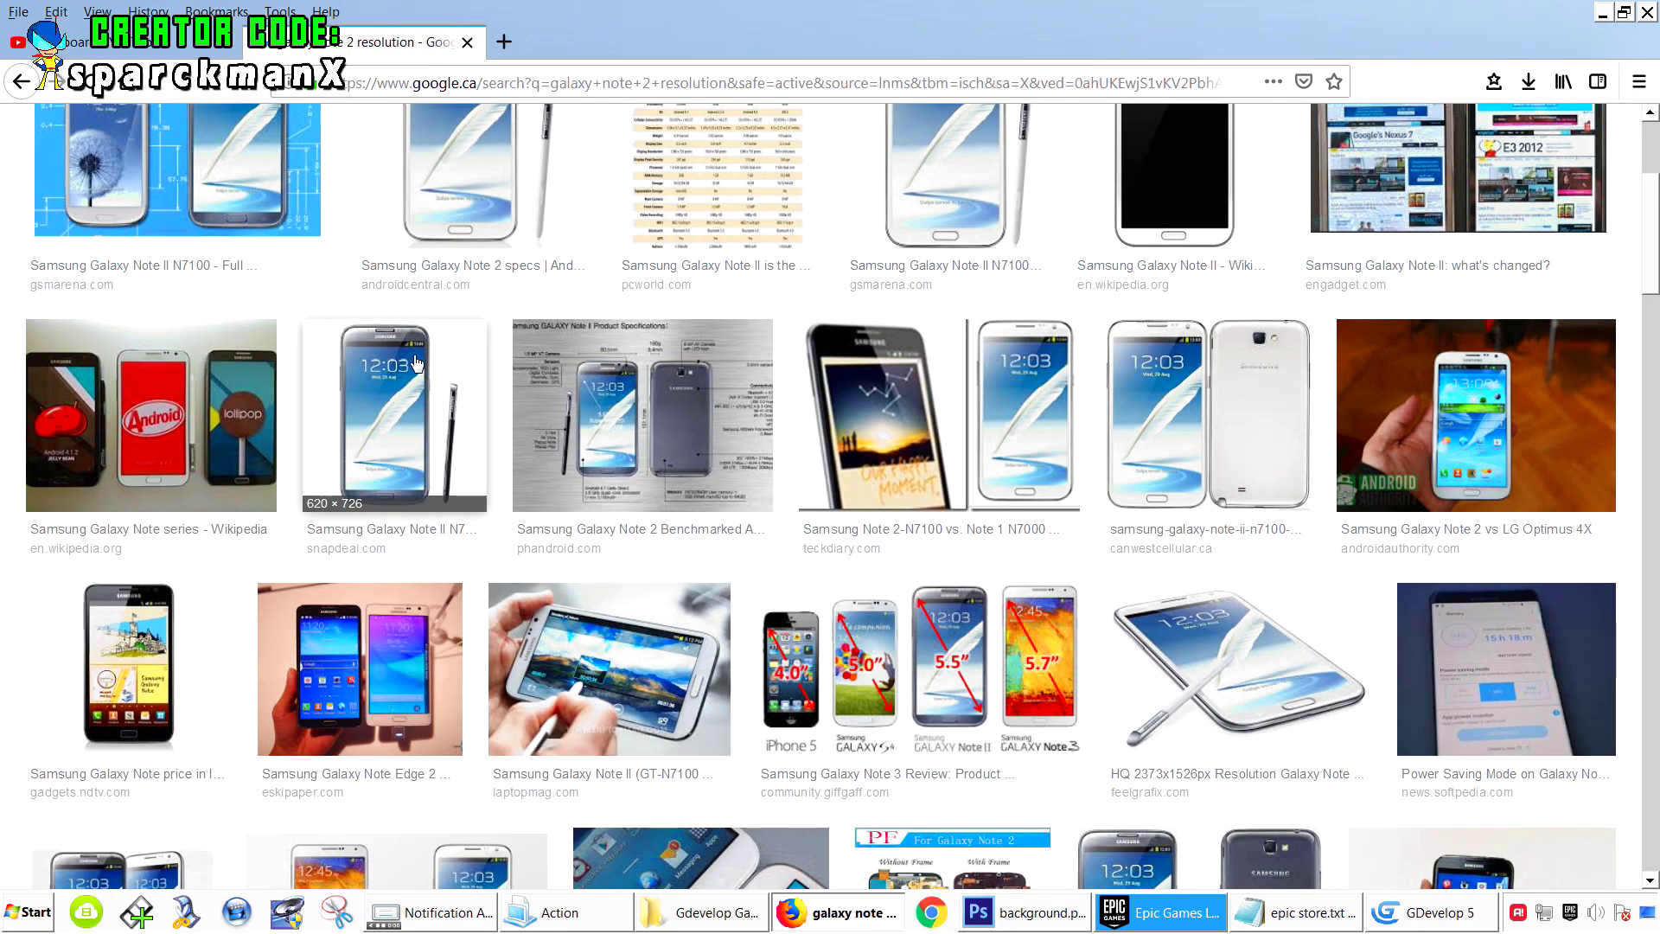
- Go back to the all-results page showing the 1280×720 answer
scroll(416, 363, "up", 4)
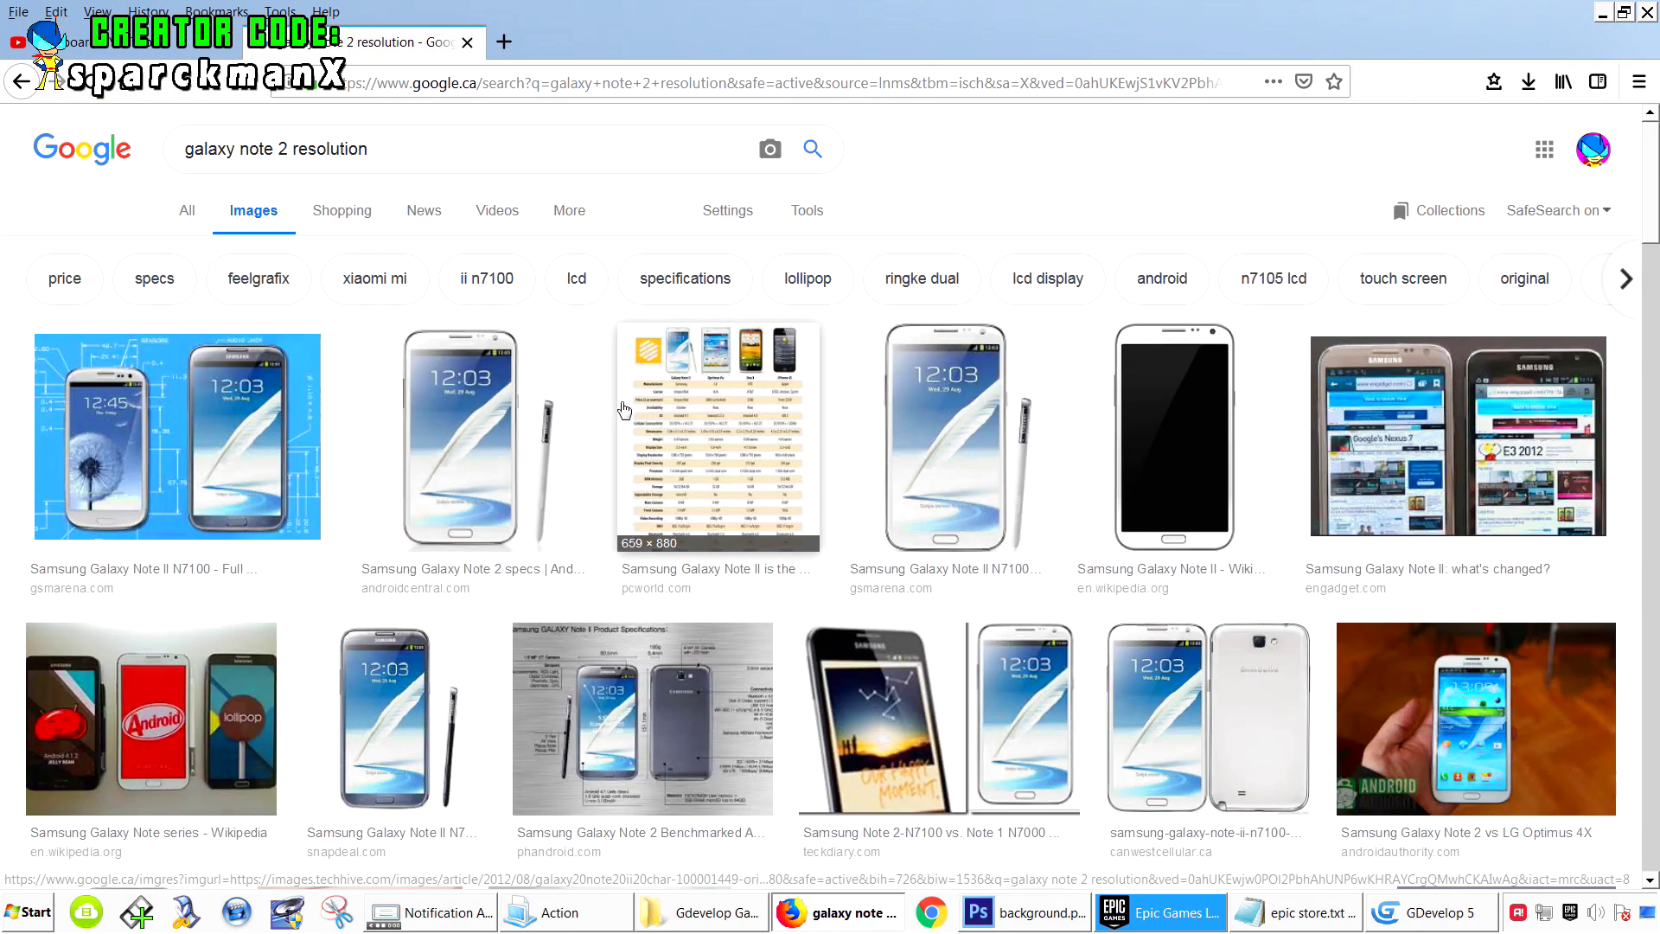
left_click(21, 81)
left_click_drag(407, 402, 167, 406)
left_click(371, 406)
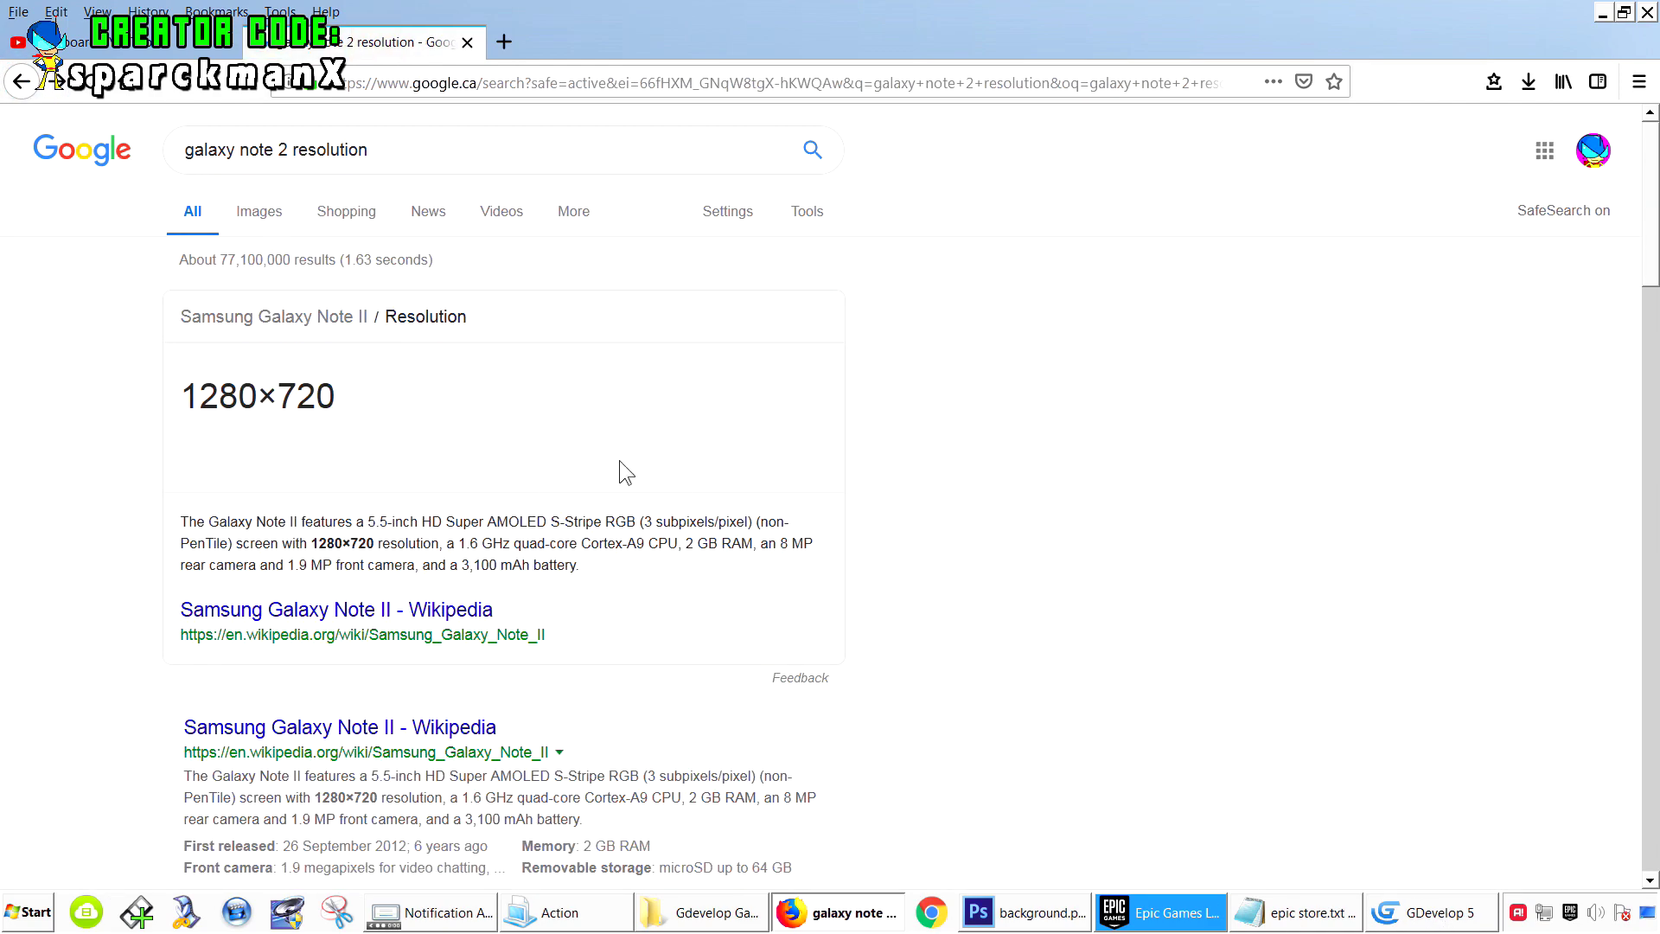
- Search 'galaxy note 4 resolution' and copy the 2560 figure for Photoshop
left_click(288, 152)
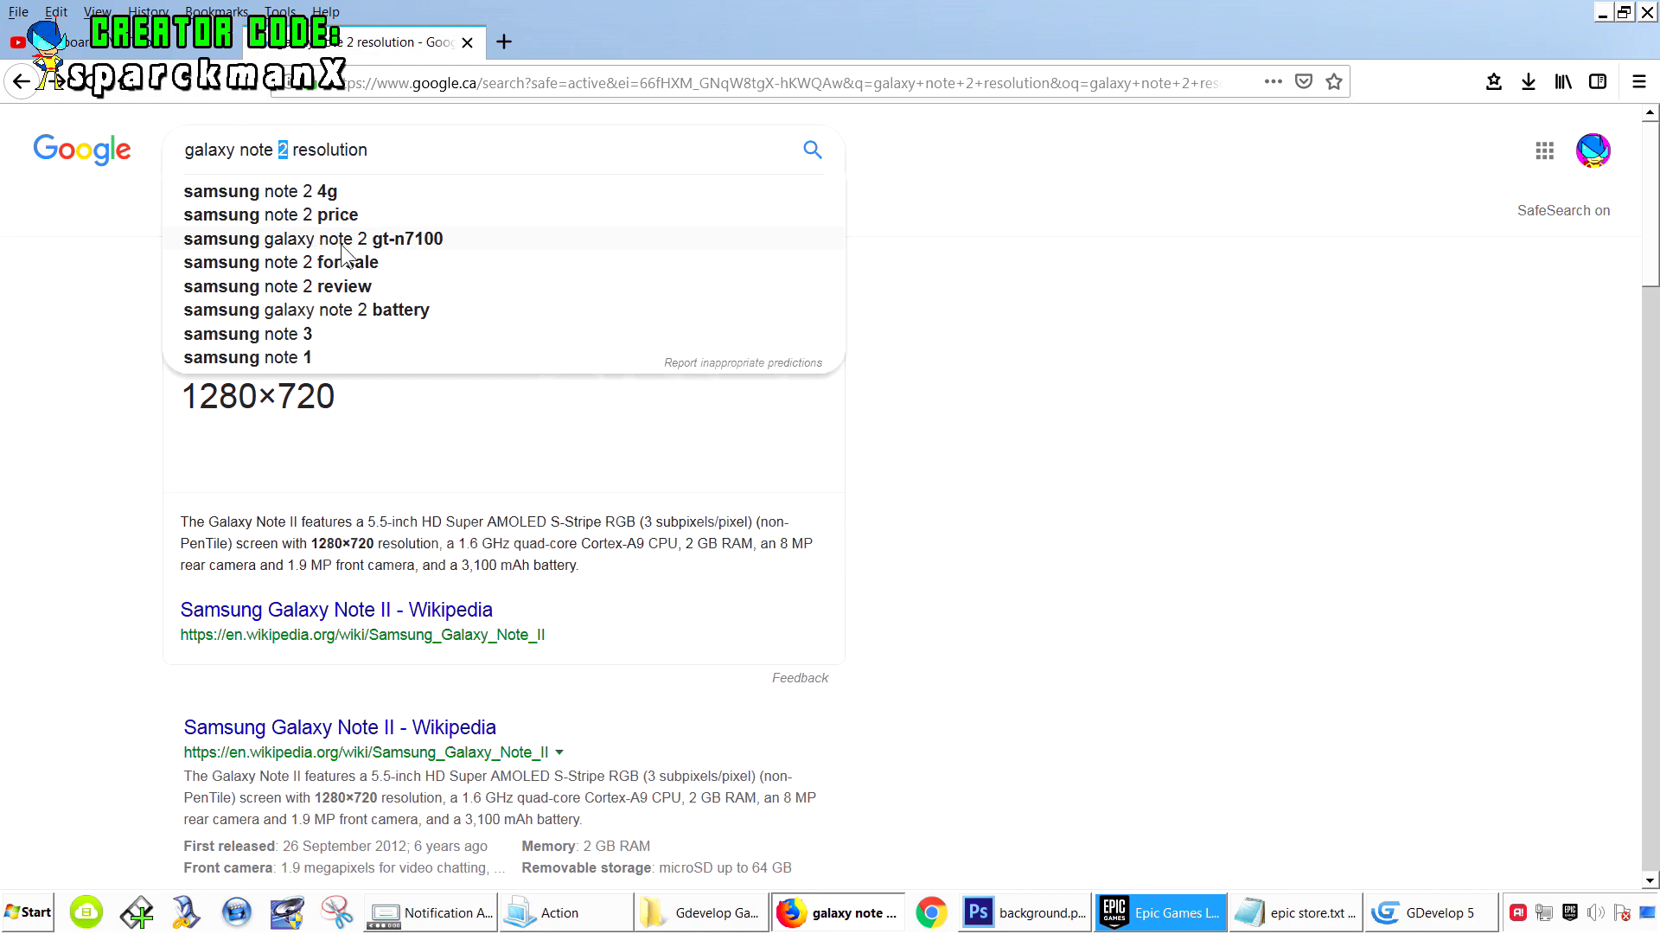
type("4")
key("Return")
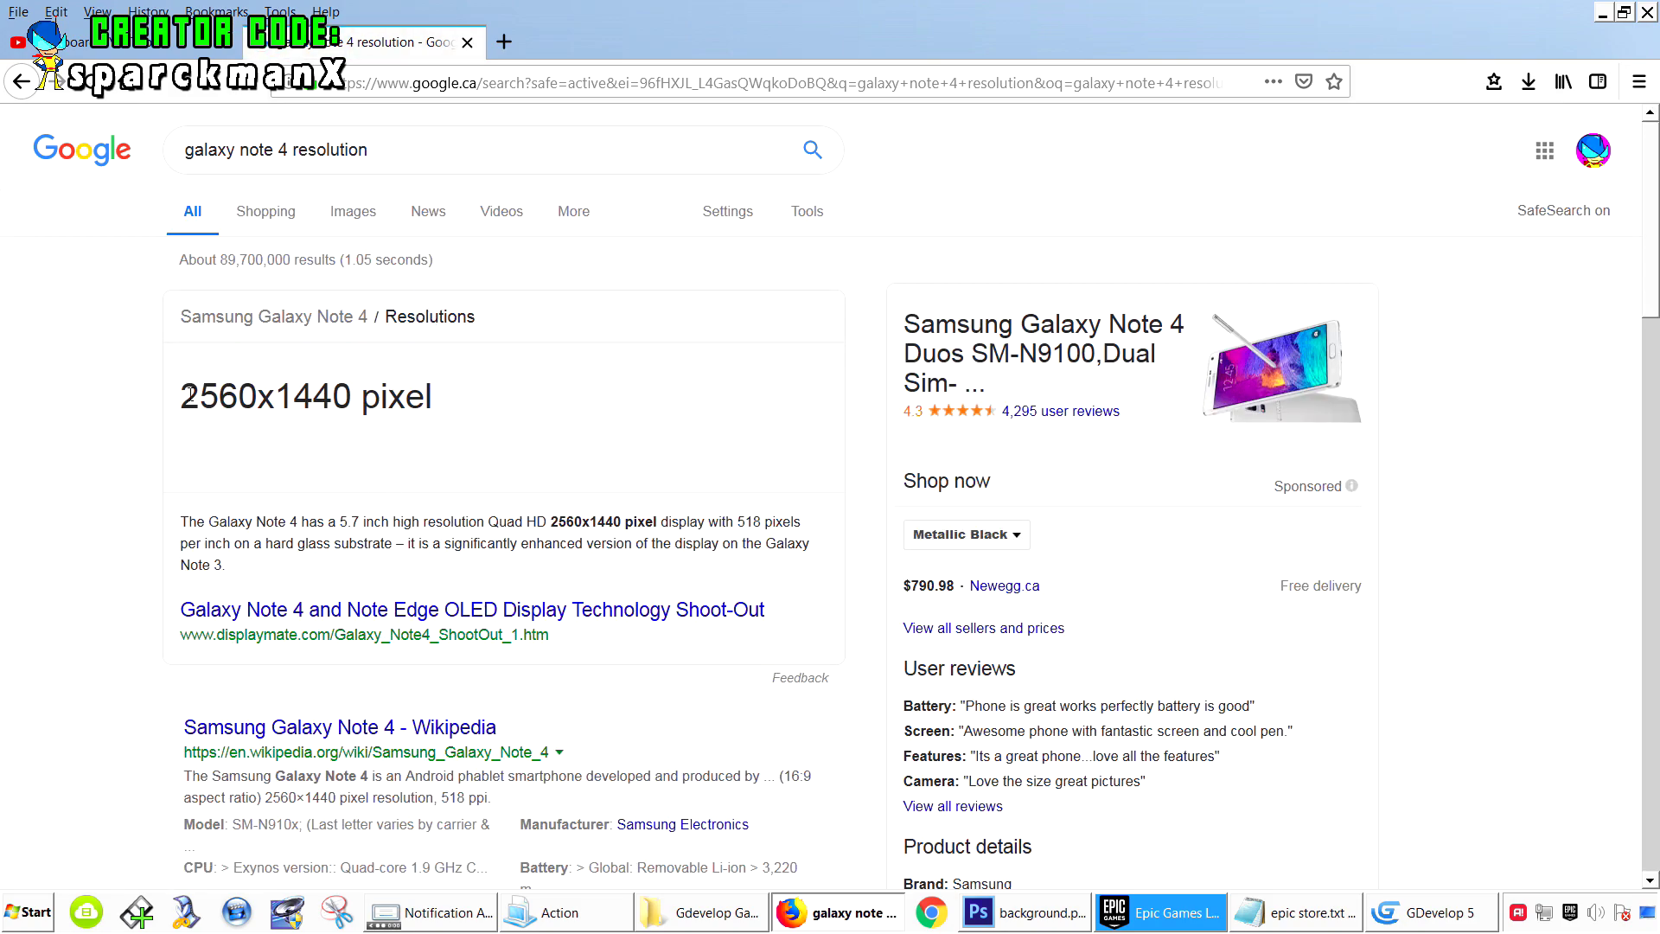
left_click_drag(182, 394, 253, 391)
key("ctrl+c")
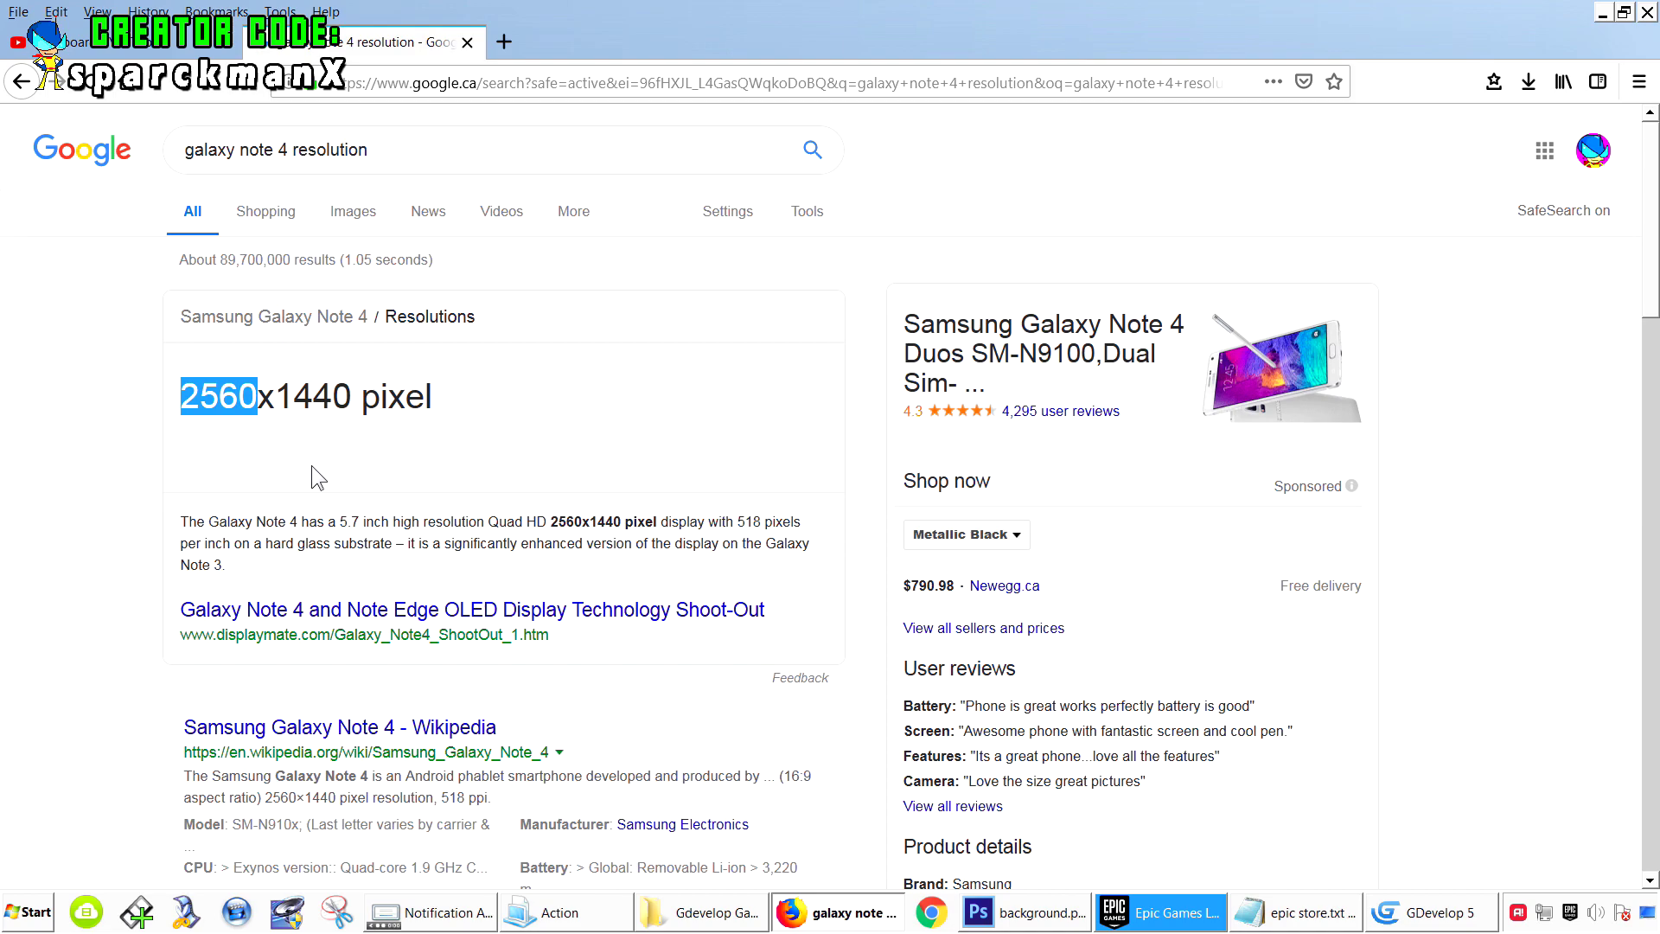
left_click(994, 914)
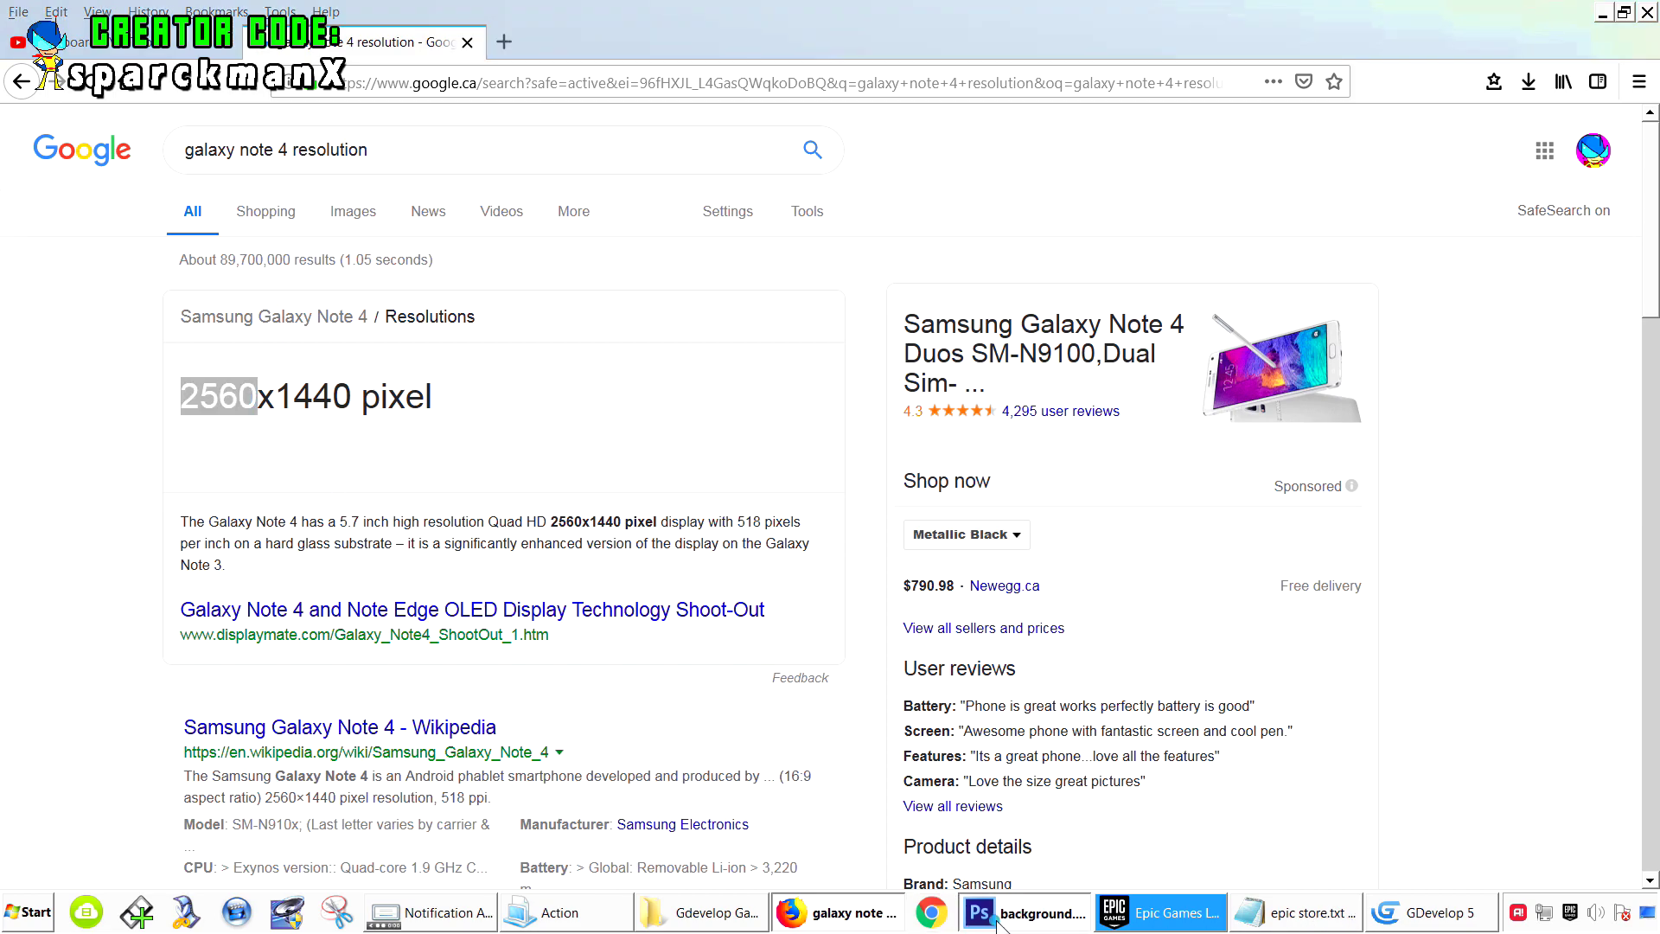
- Paste 2560 as the image height (width 1440), then search the Galaxy Note 9 resolution
key("ctrl+v")
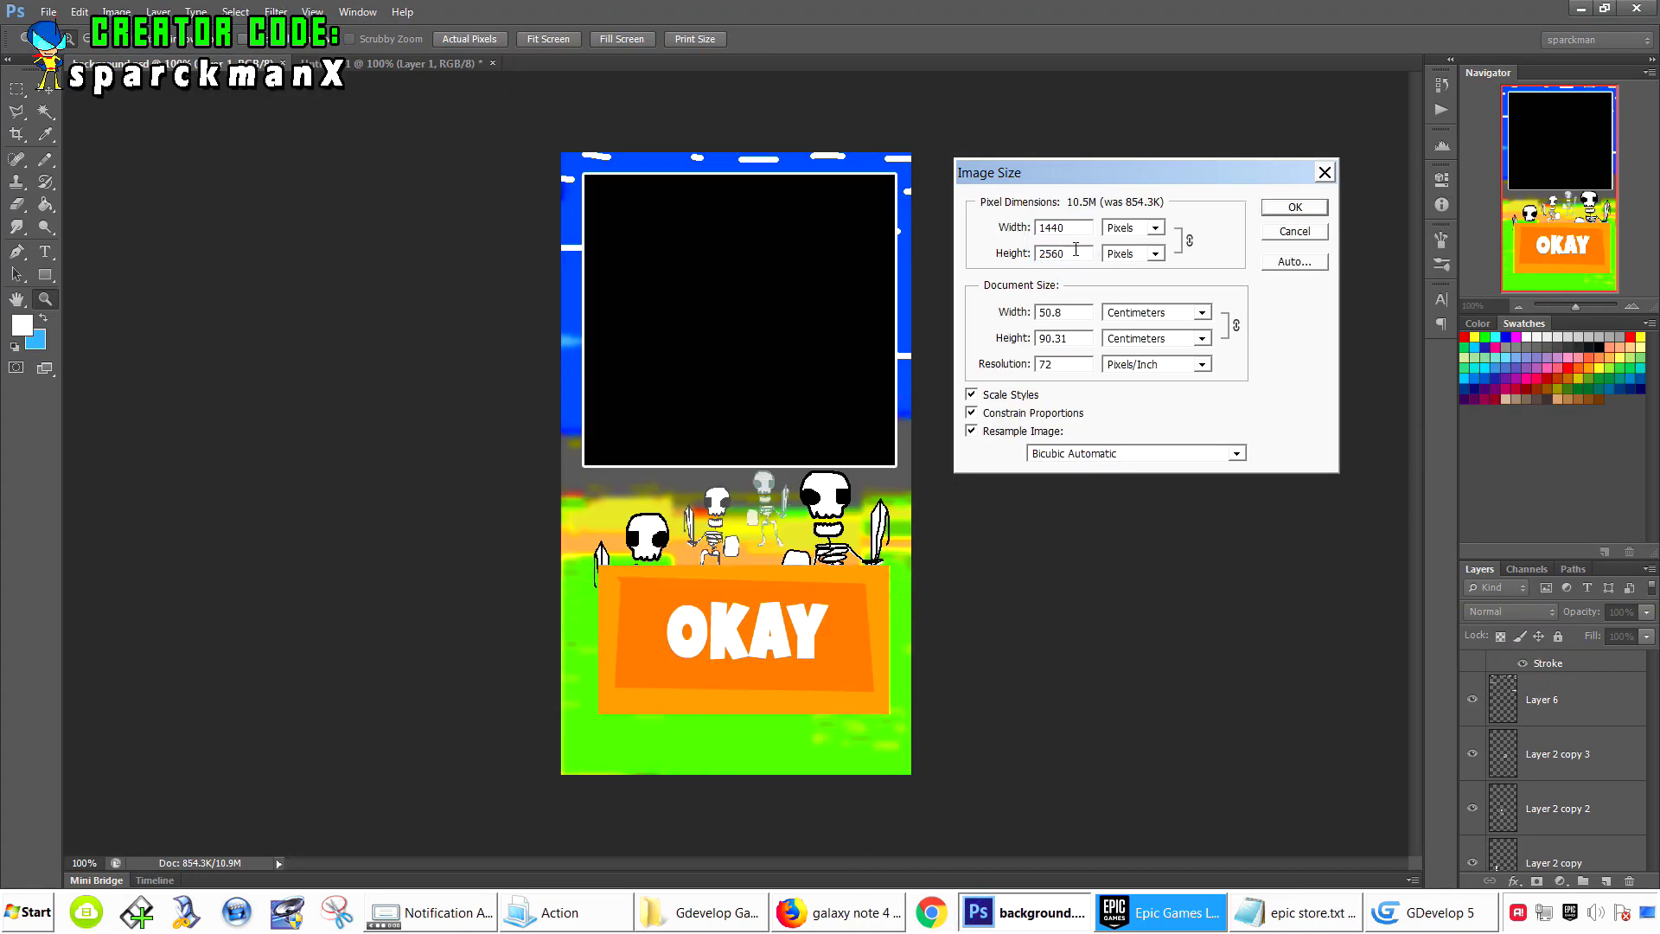
double_click(1040, 230)
left_click(837, 912)
left_click_drag(352, 396, 276, 396)
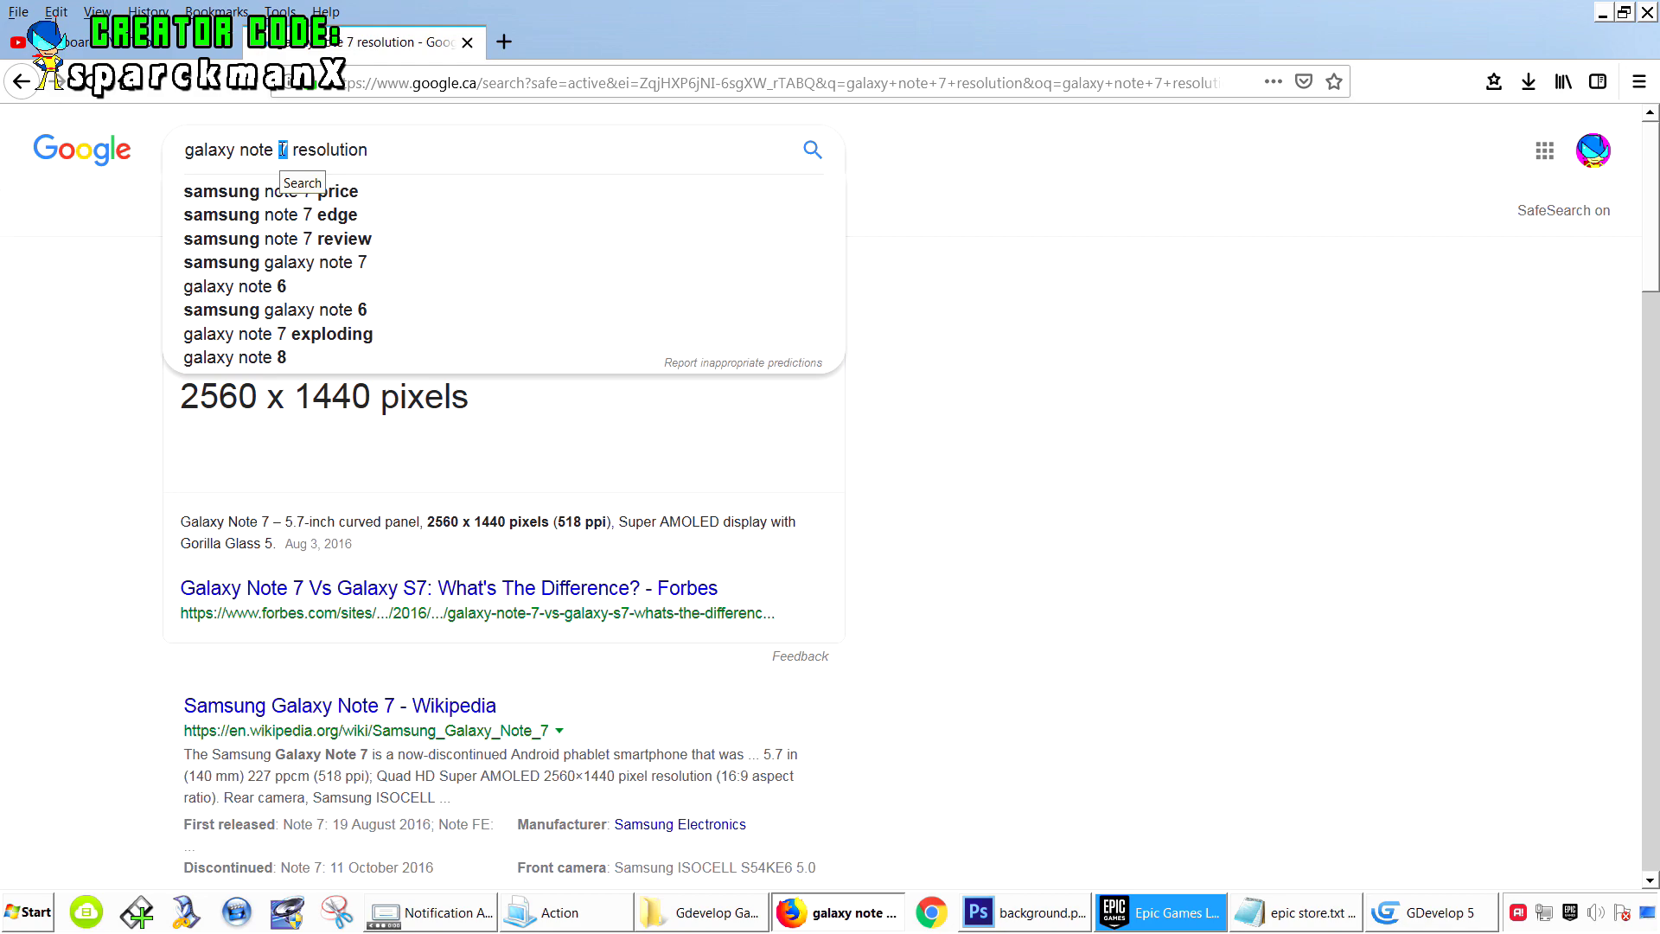
type("9")
left_click(811, 150)
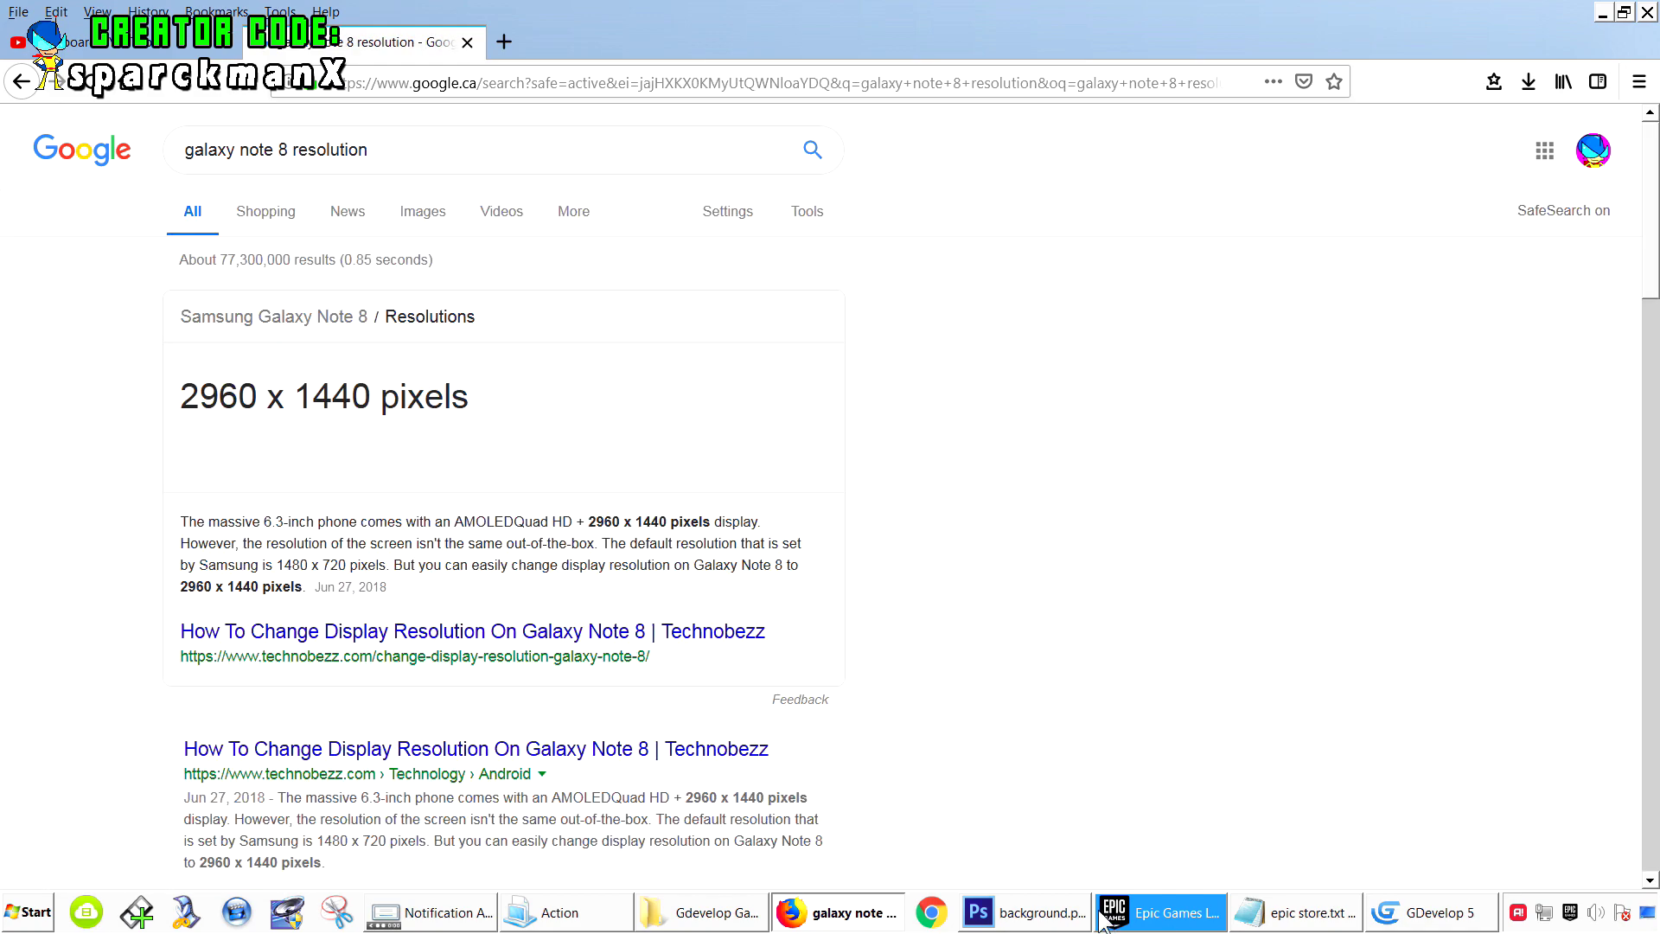
- Apply the 1440 × 2560 resize to the skeleton menu image
left_click(1081, 914)
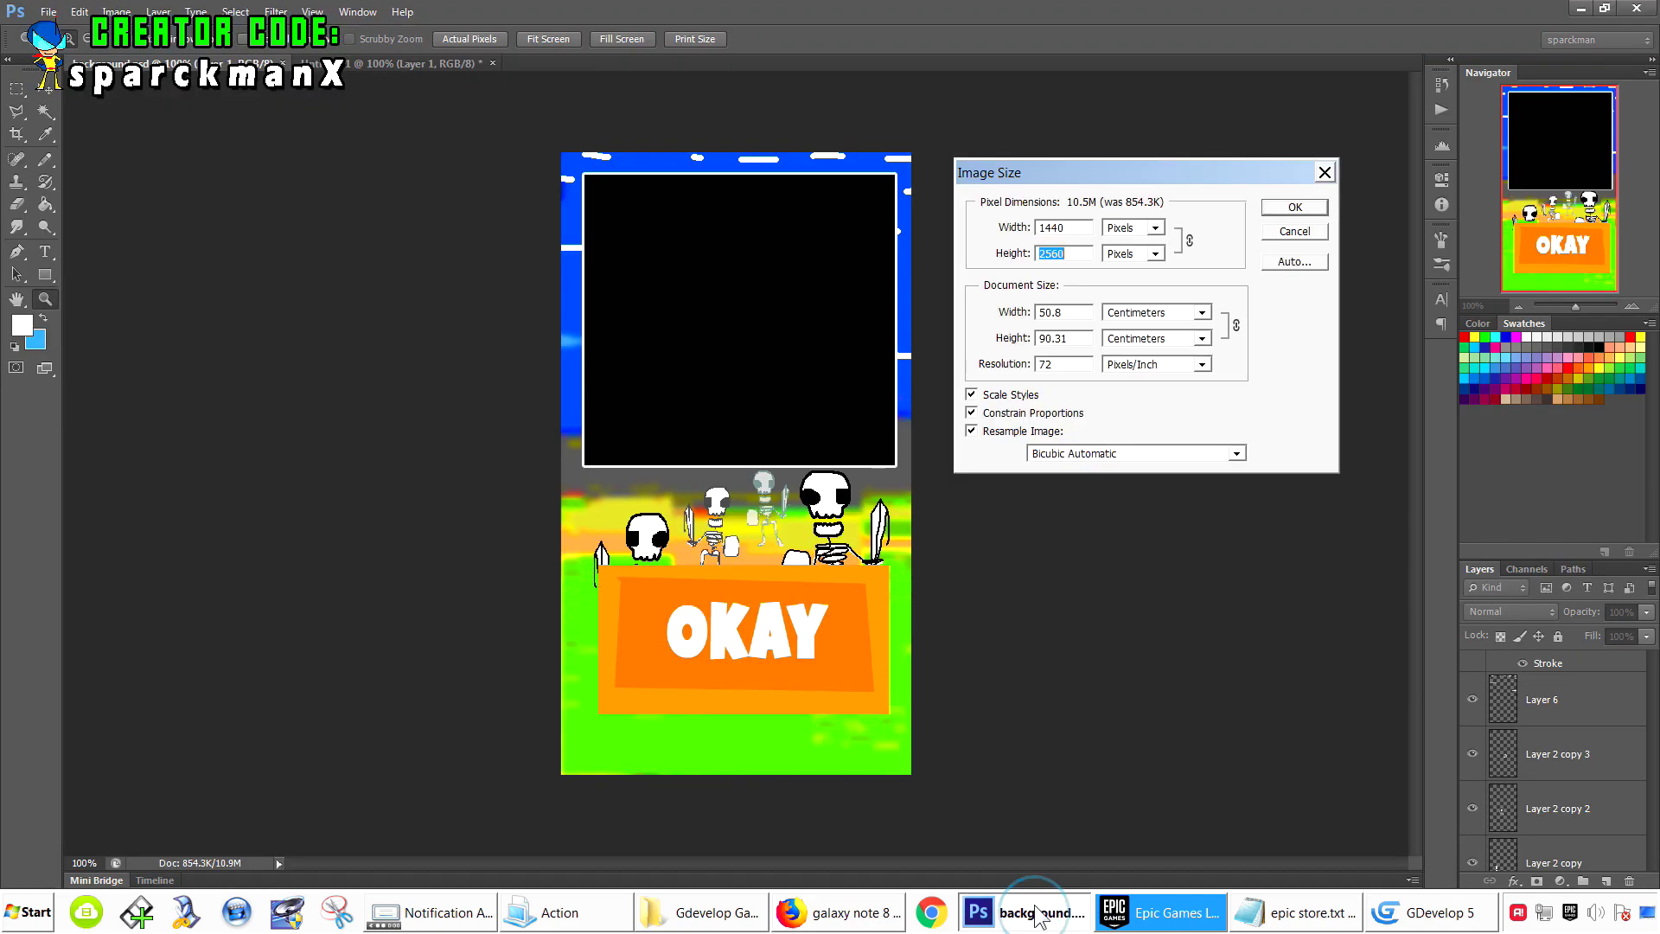
left_click(1075, 253)
double_click(1075, 253)
left_click(1288, 212)
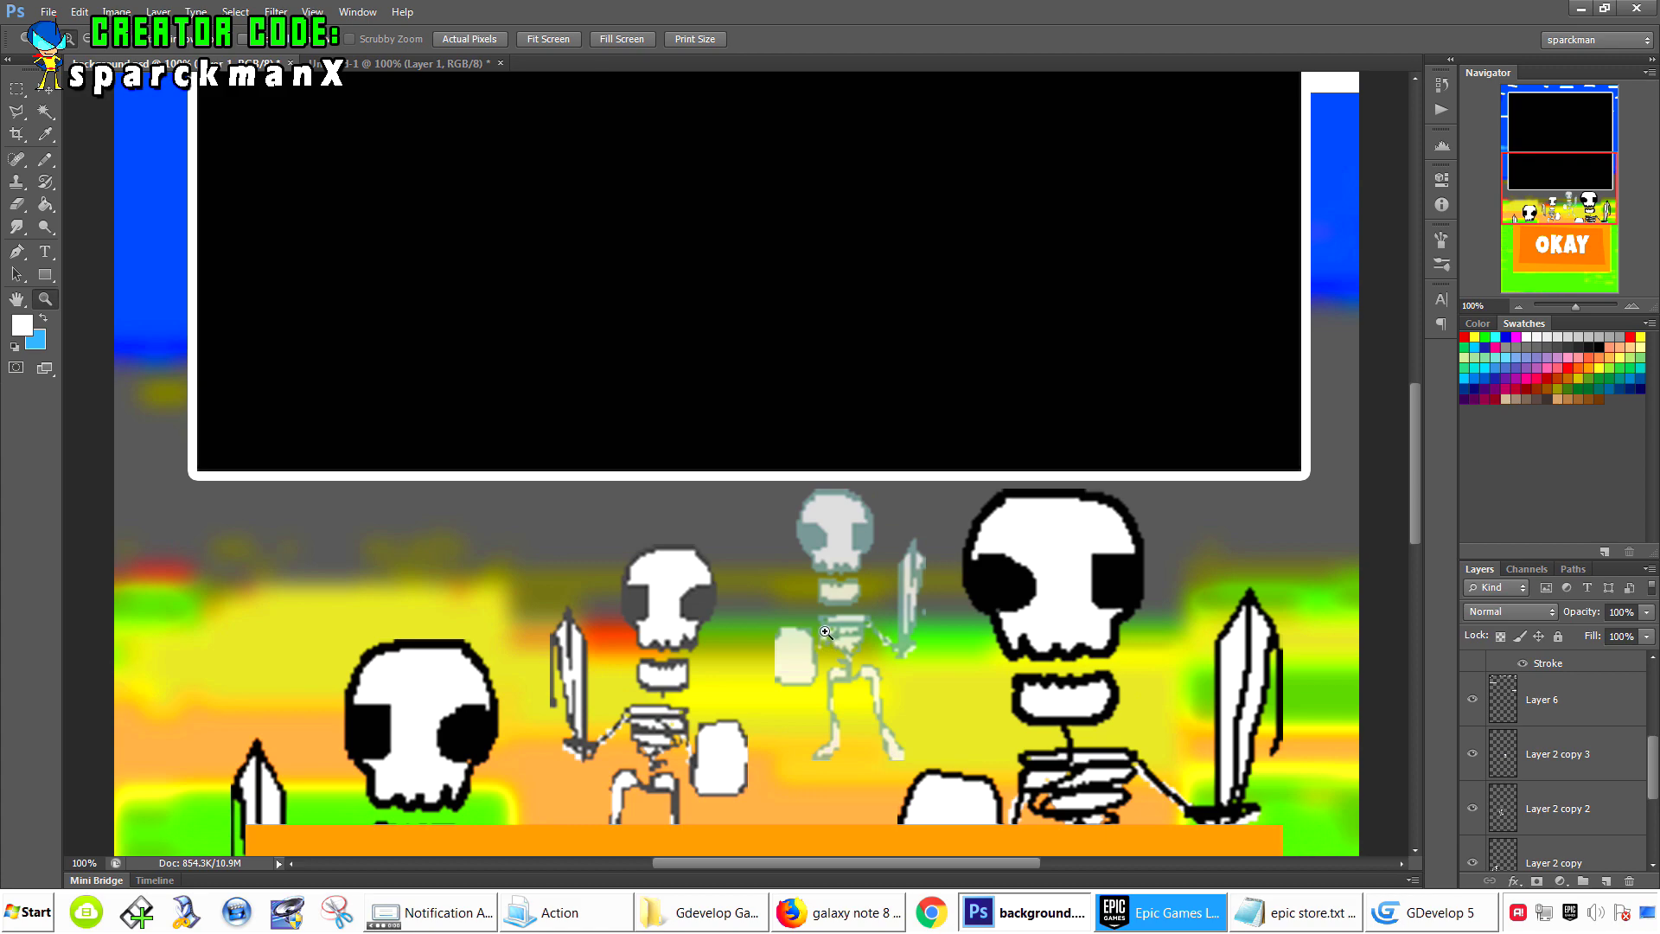
- Zoom out to 33.33% to see the whole background, then switch to the Untitled-1 document
right_click(810, 574)
right_click(892, 622)
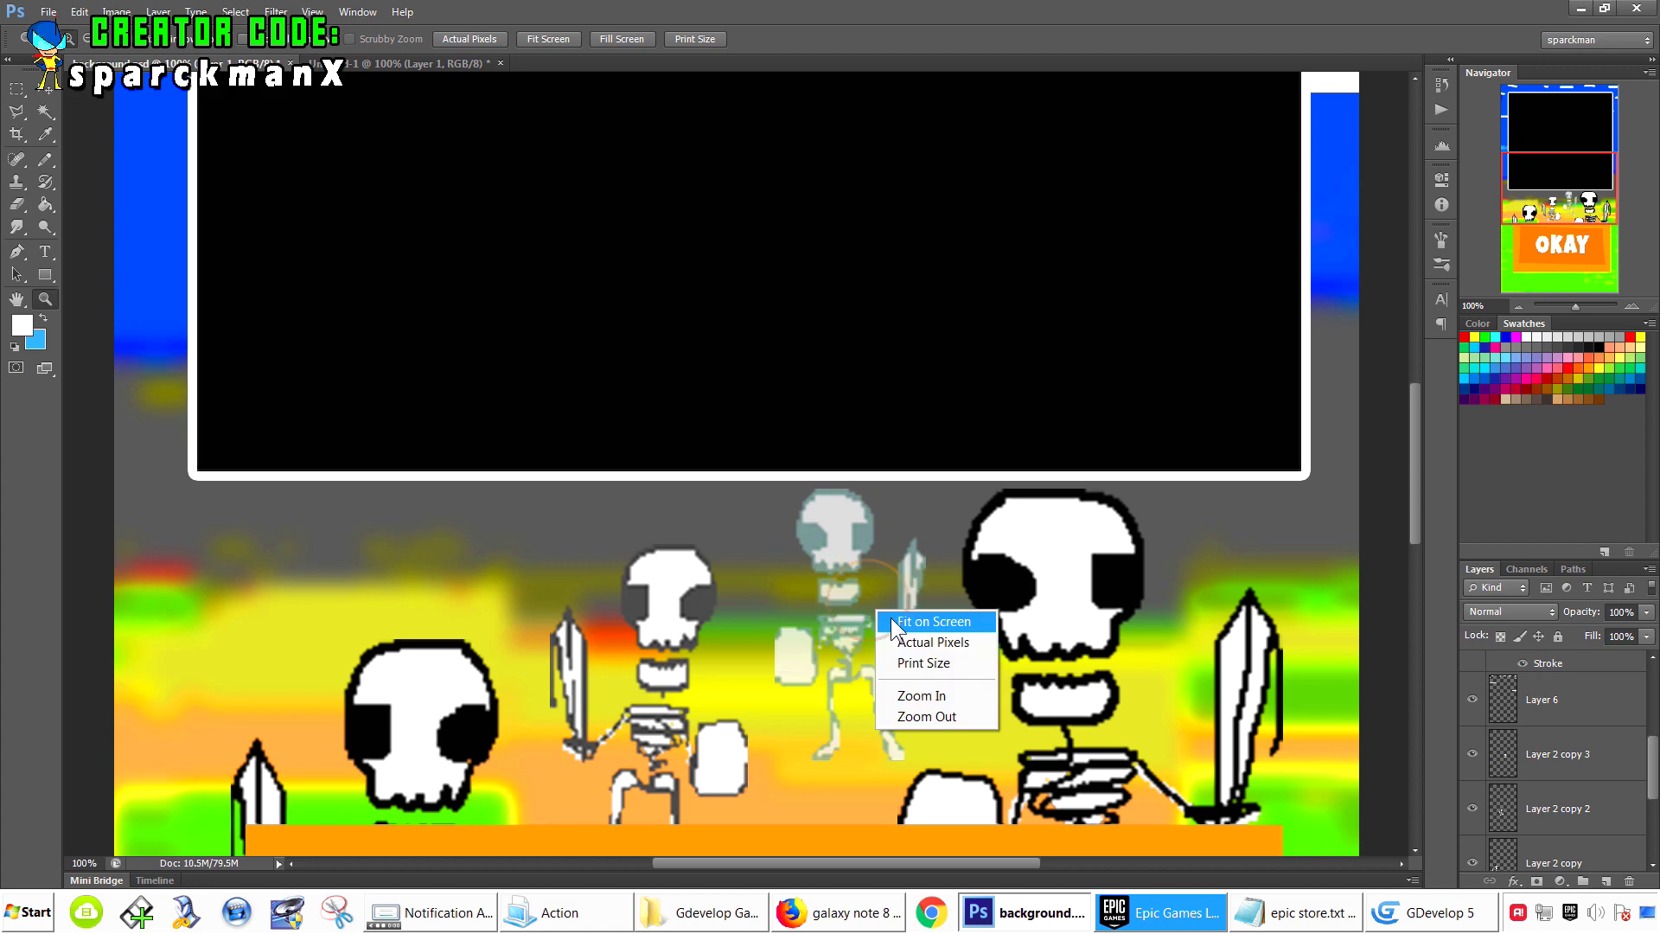
left_click(913, 624, "alt")
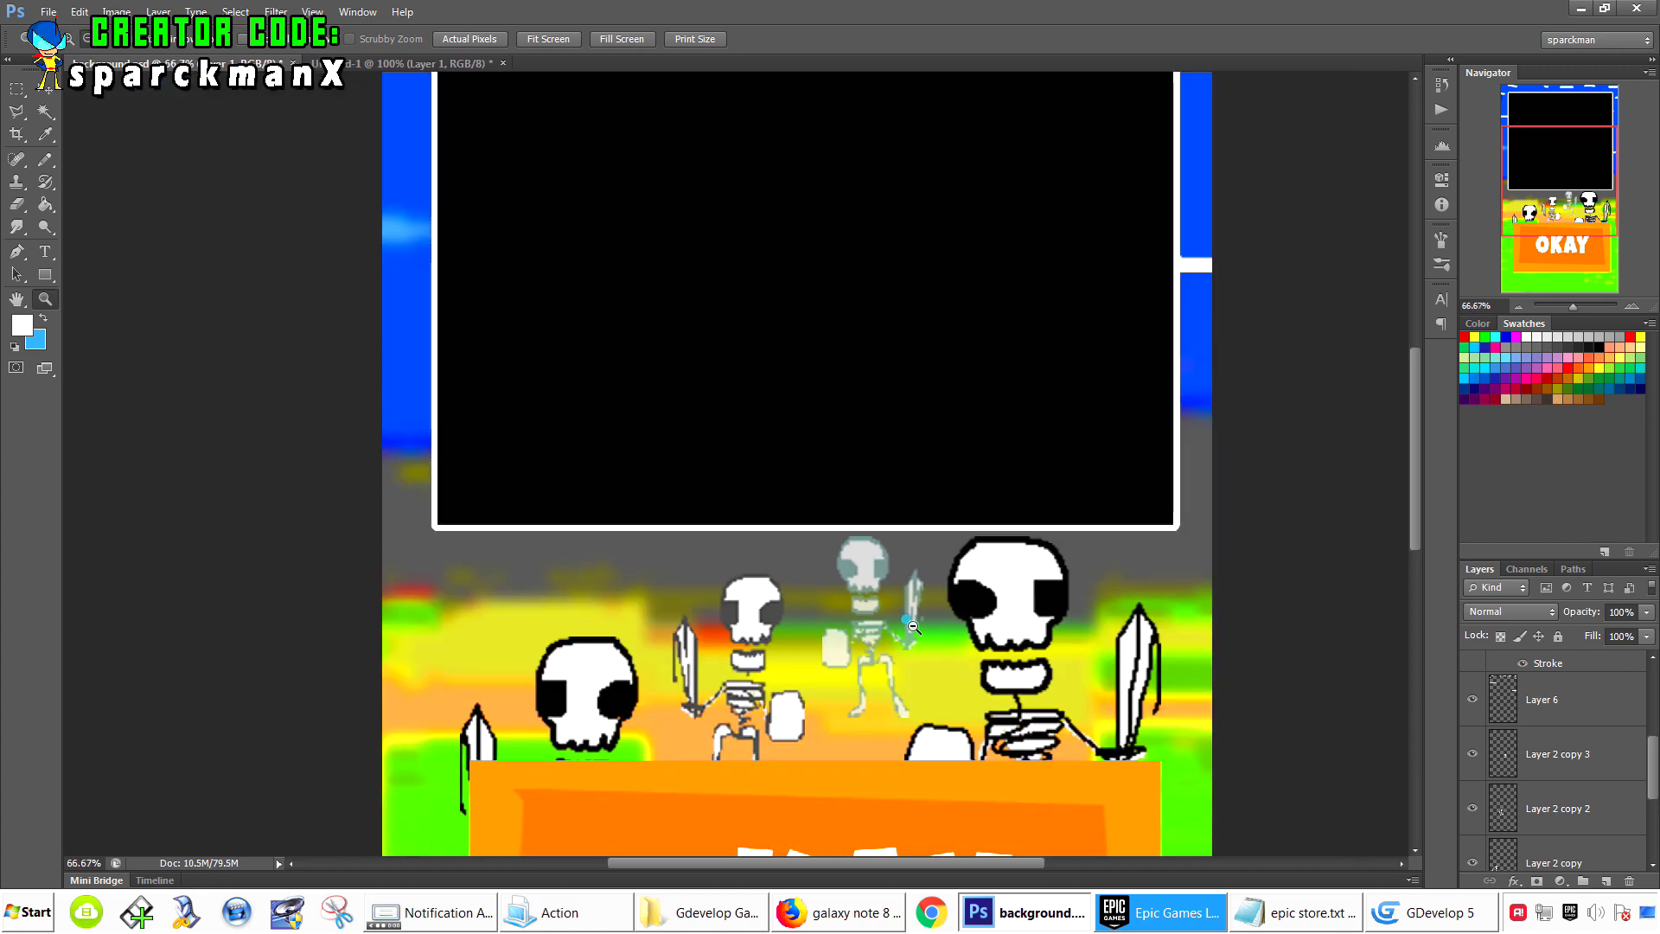
left_click(913, 624, "alt")
left_click(907, 610, "alt")
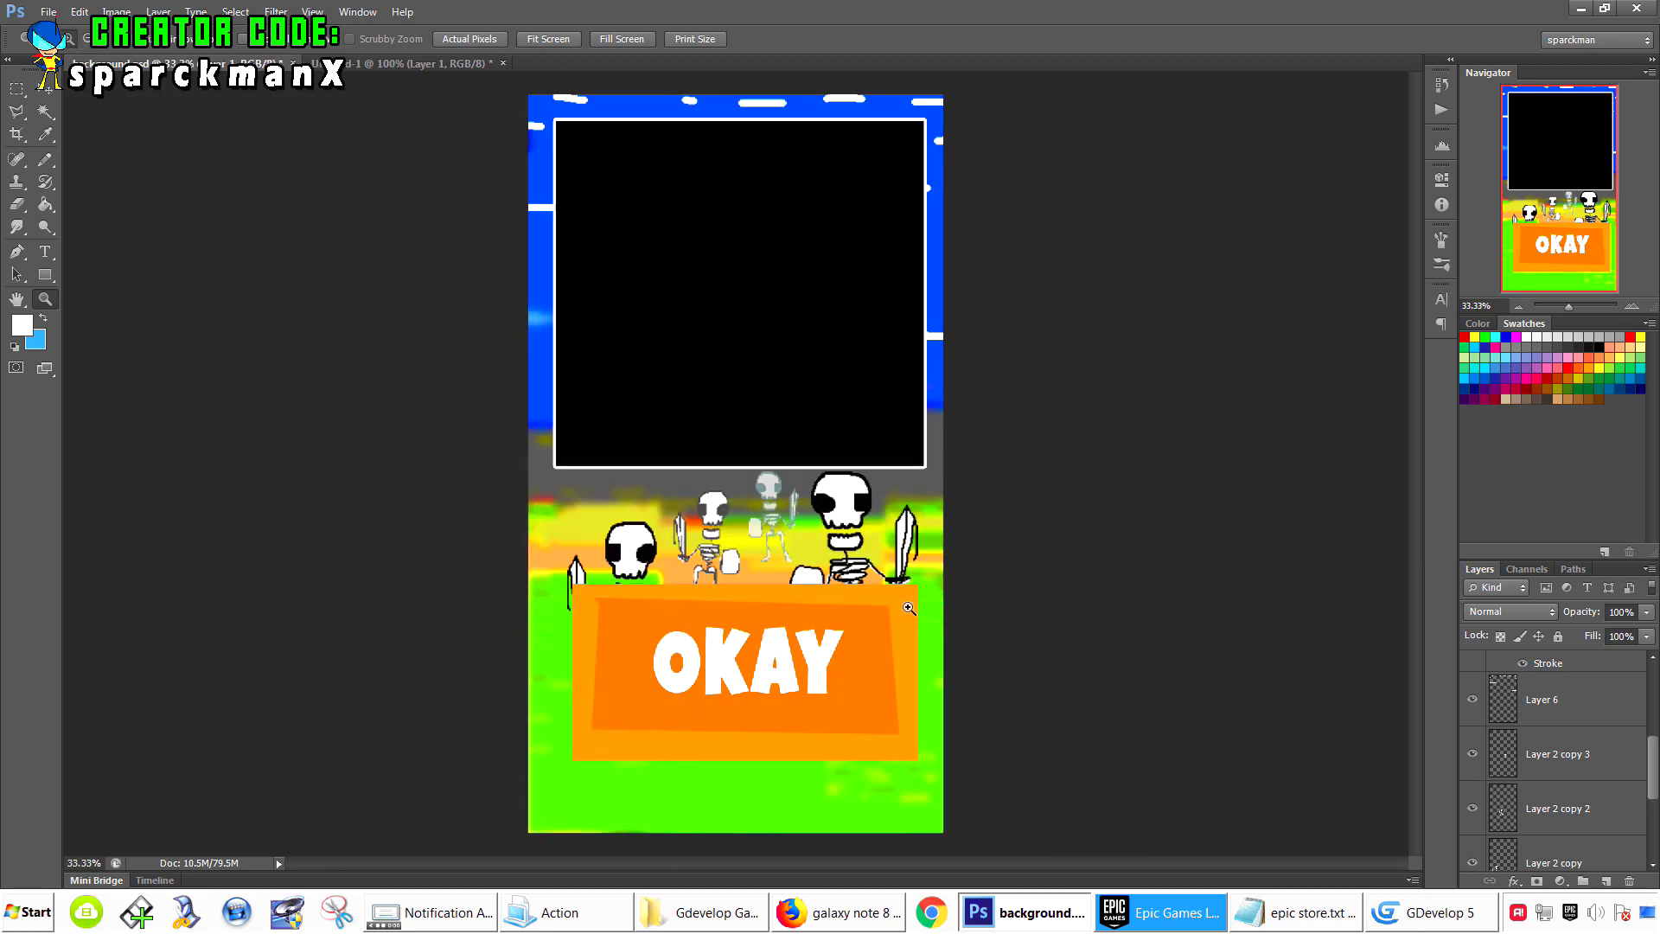
key("ctrl+Tab")
left_click(116, 12)
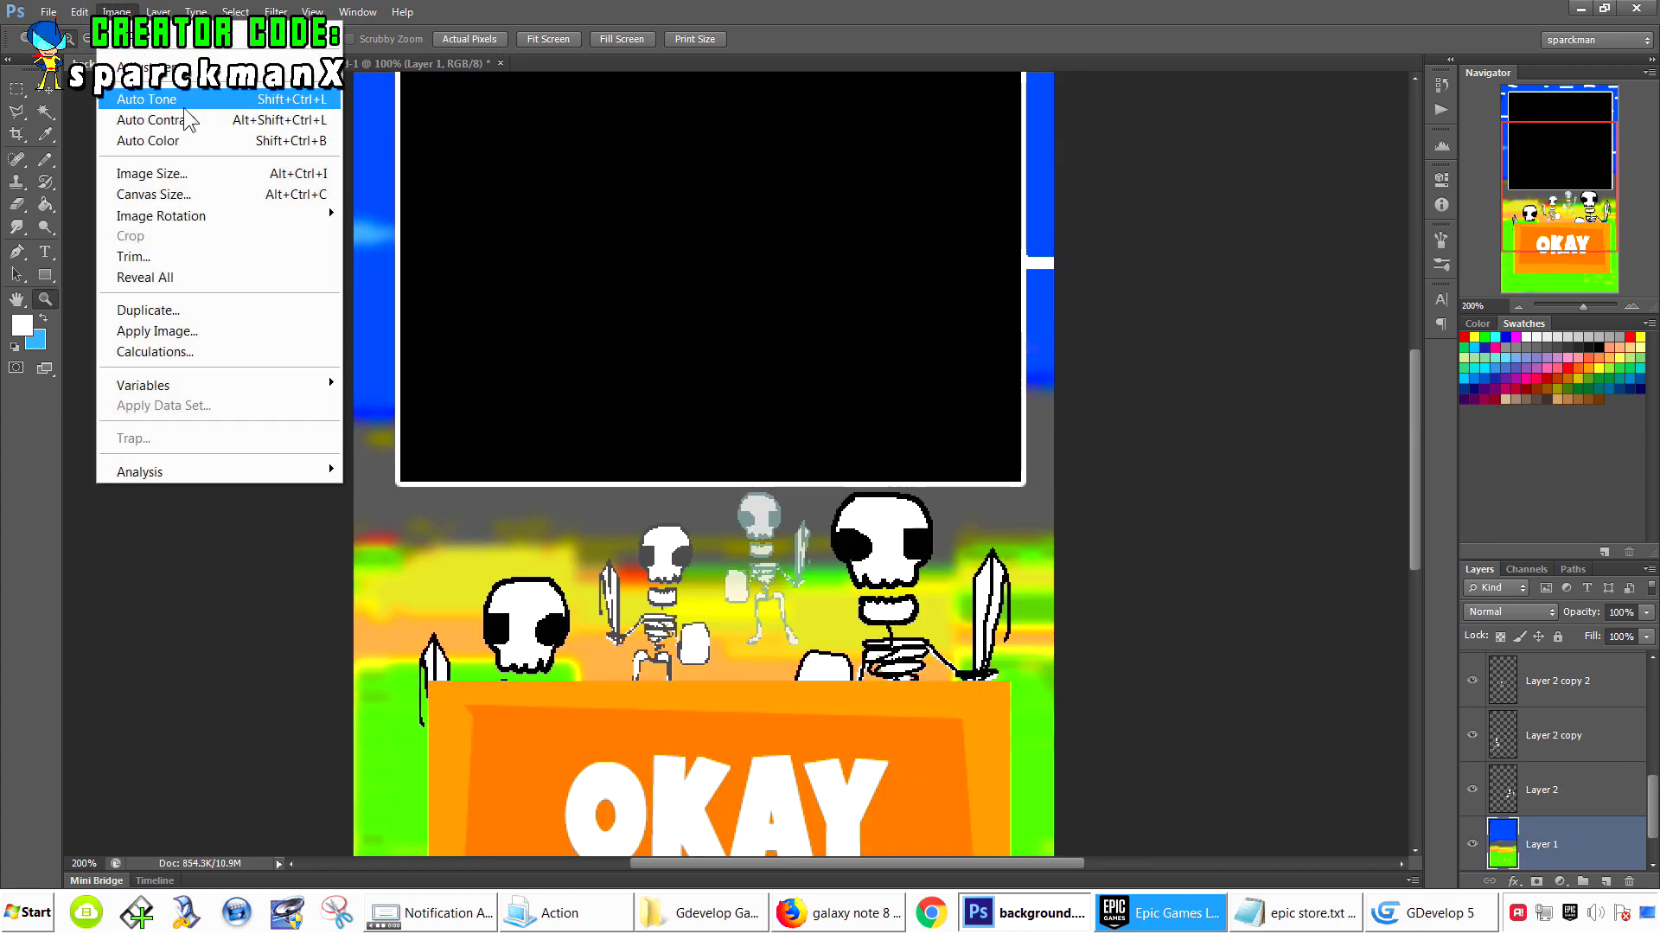
- Check the image size reads 405 × 720 px and close the dialog unchanged
left_click(151, 173)
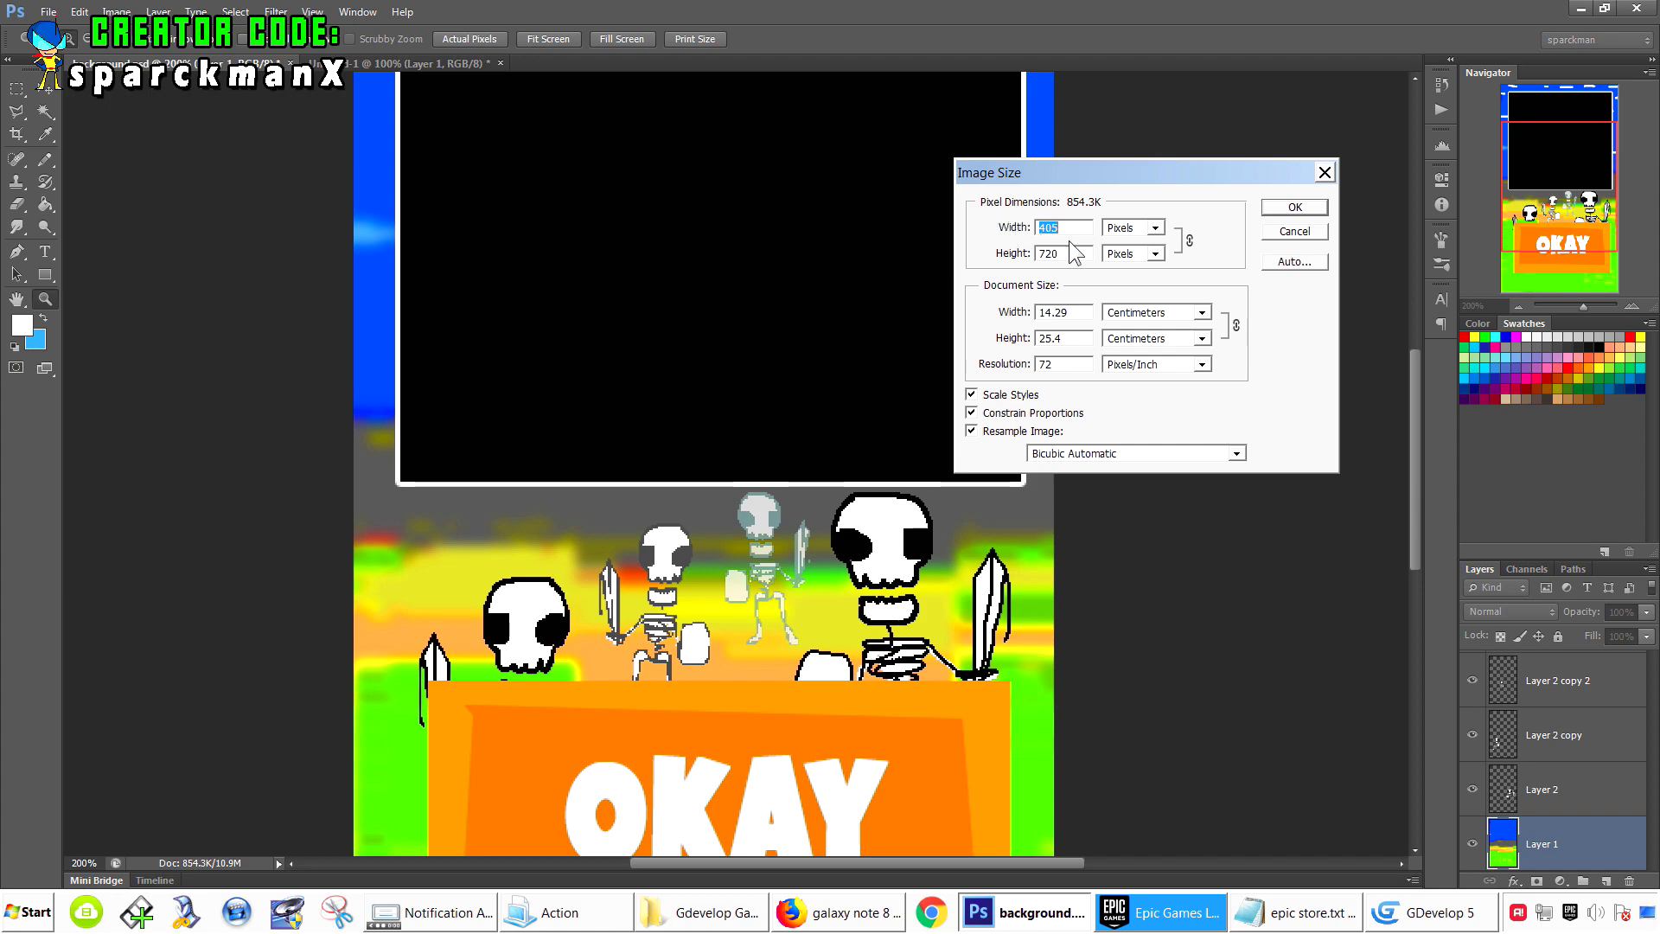
double_click(1063, 251)
left_click(1066, 223)
key("Return")
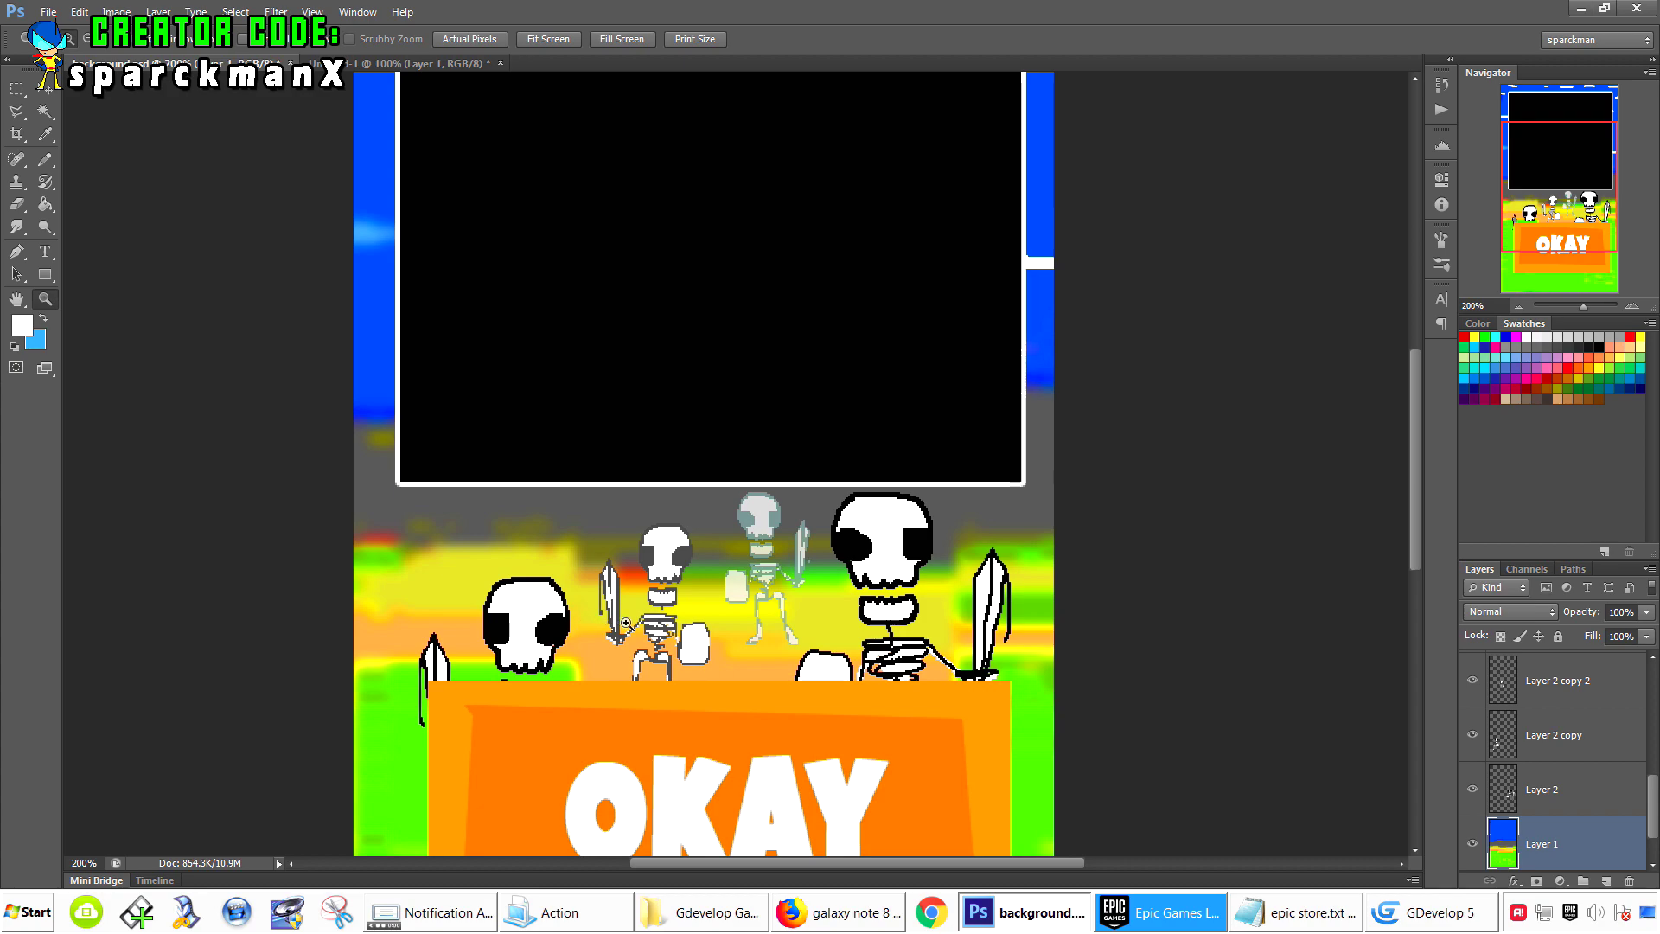
- Zoom to view the whole portrait background at 100%
left_click_drag(697, 555, 702, 556, "alt")
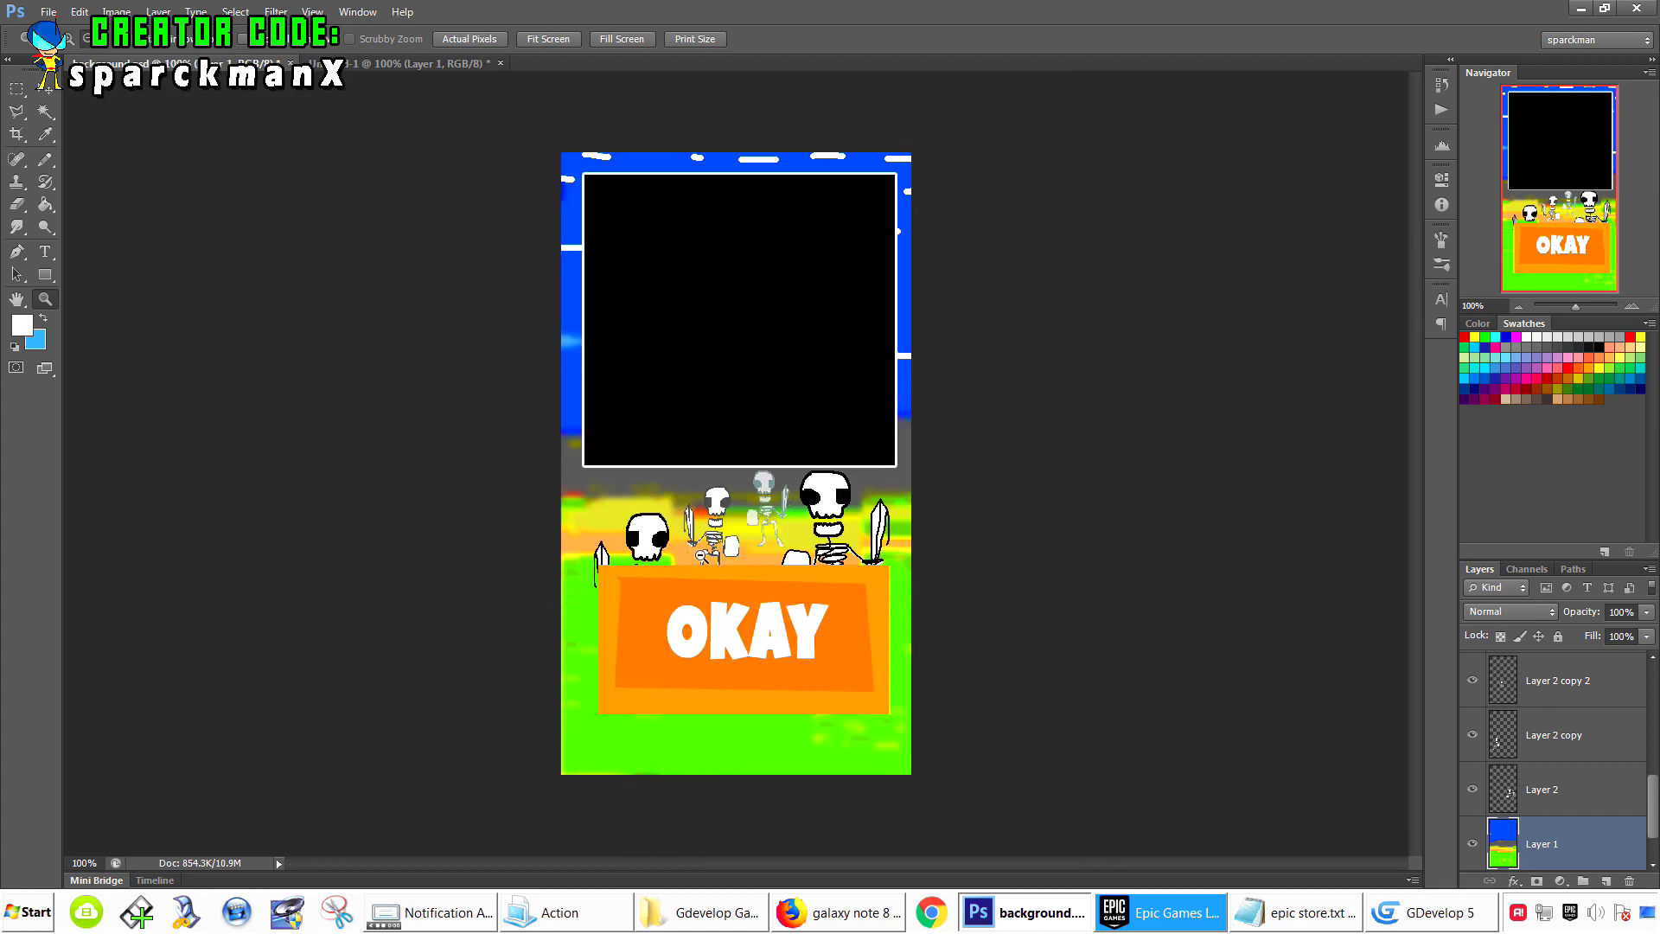
left_click(724, 567, "alt")
left_click(797, 434)
- Open the game.json project in GDevelop and centre the NewScene skeleton background
key("alt+Tab")
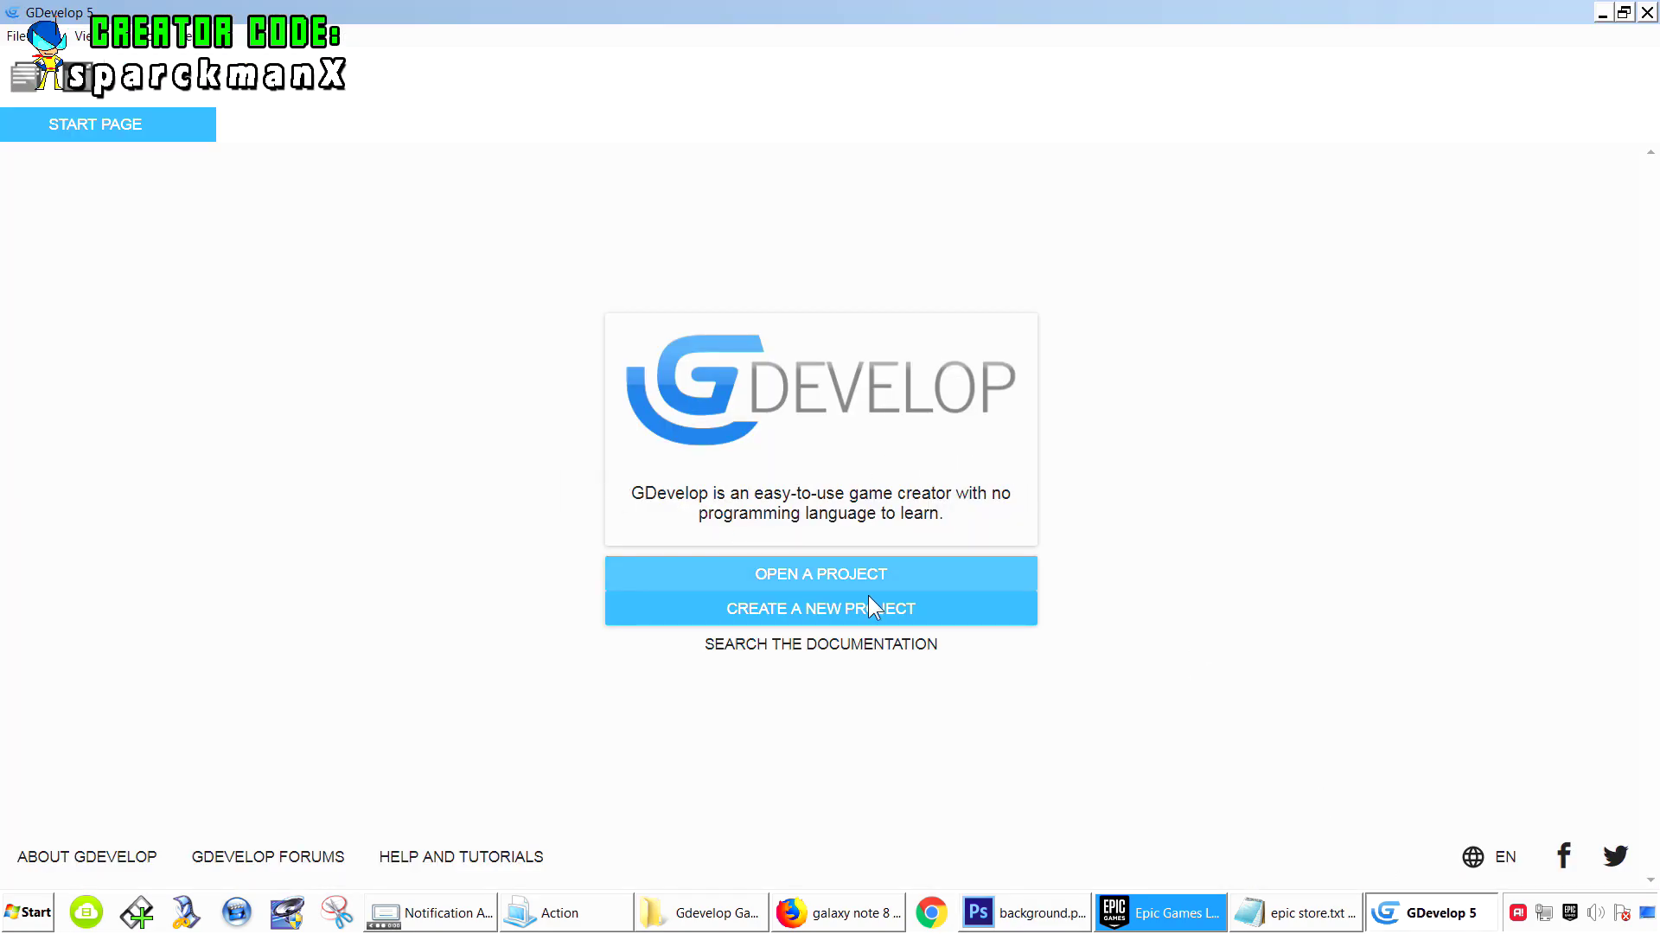
left_click(849, 577)
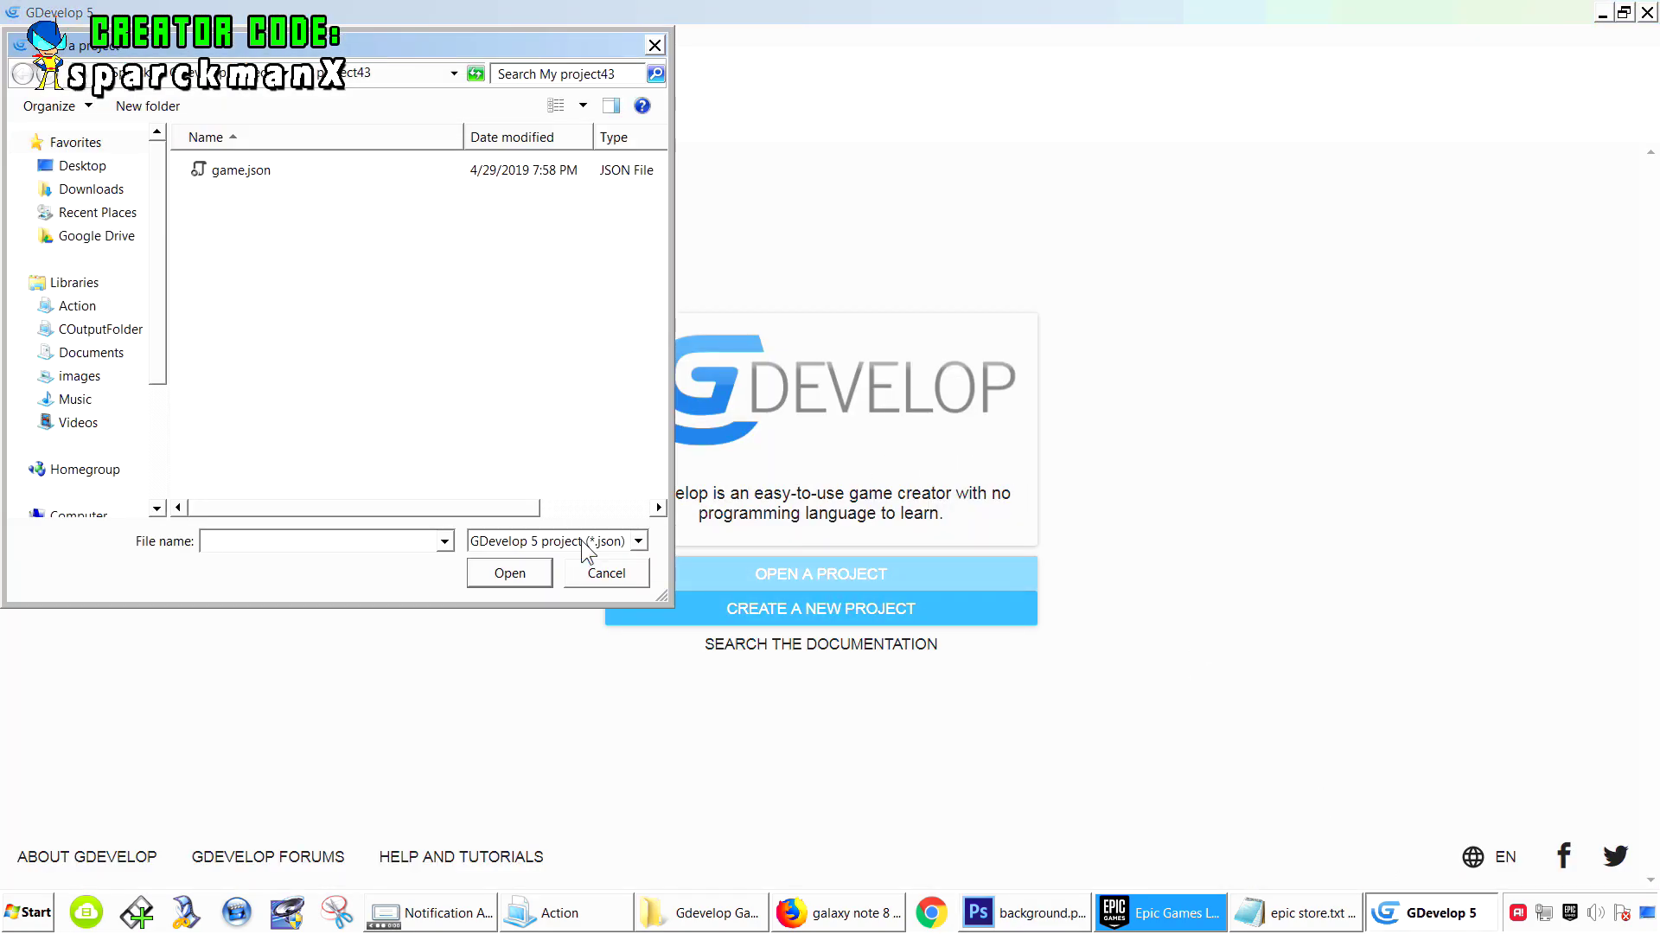
double_click(253, 170)
middle_click_drag(1004, 541, 1122, 490)
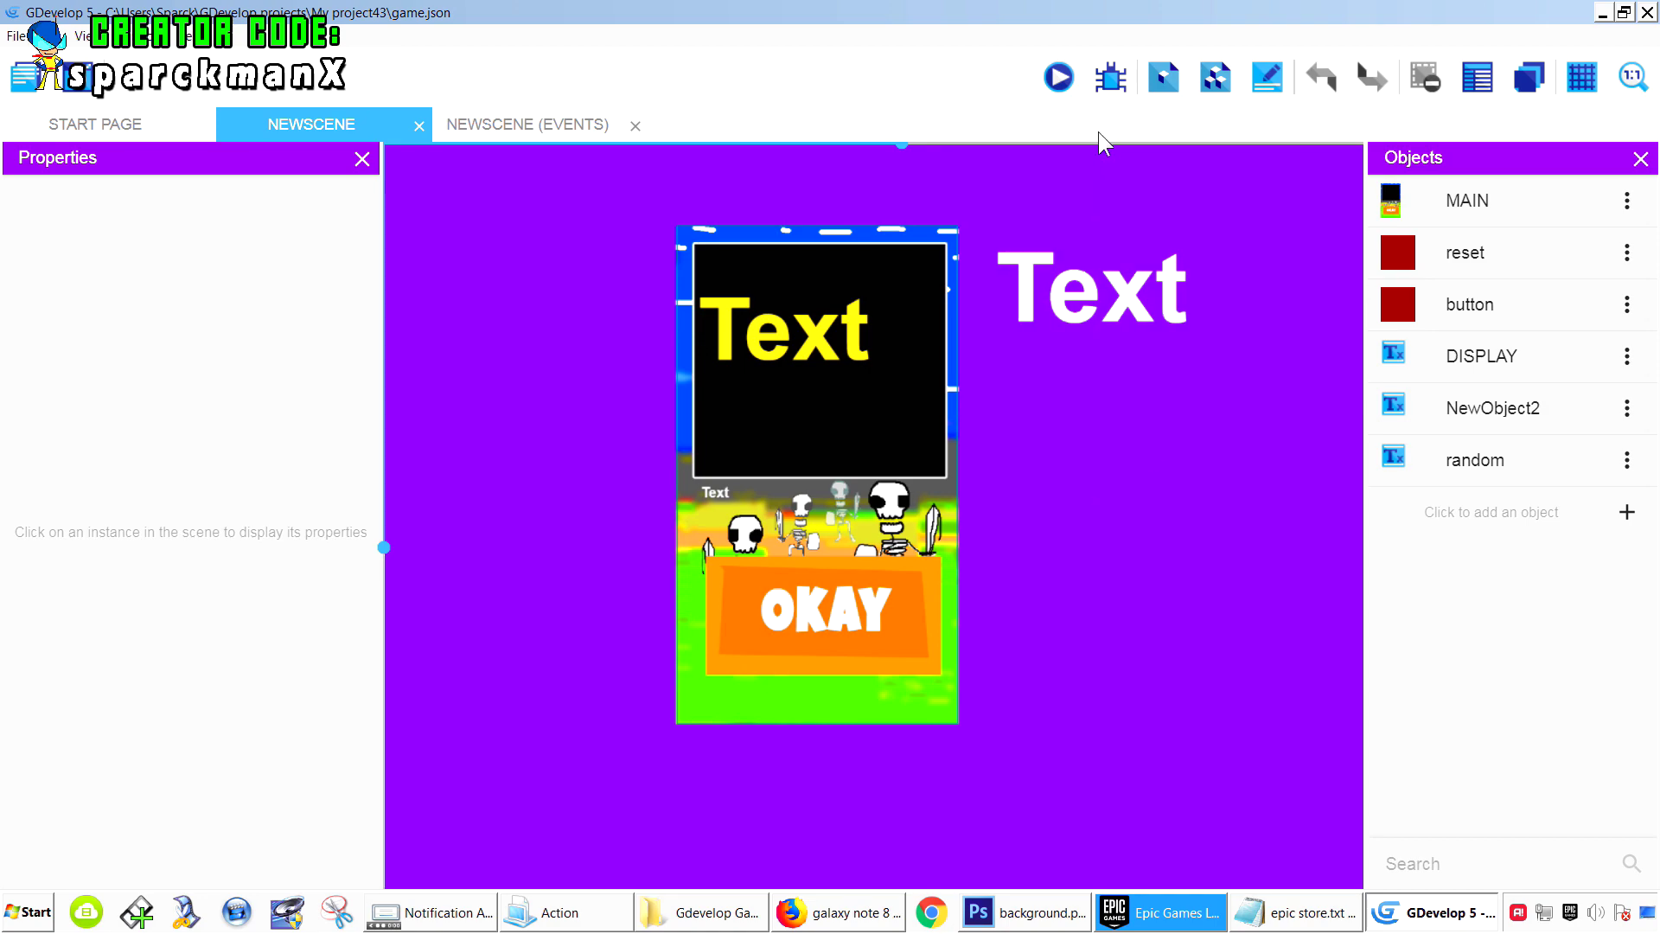
- Preview the game, press OKAY to test it, close the preview and open the project manager
left_click(1063, 82)
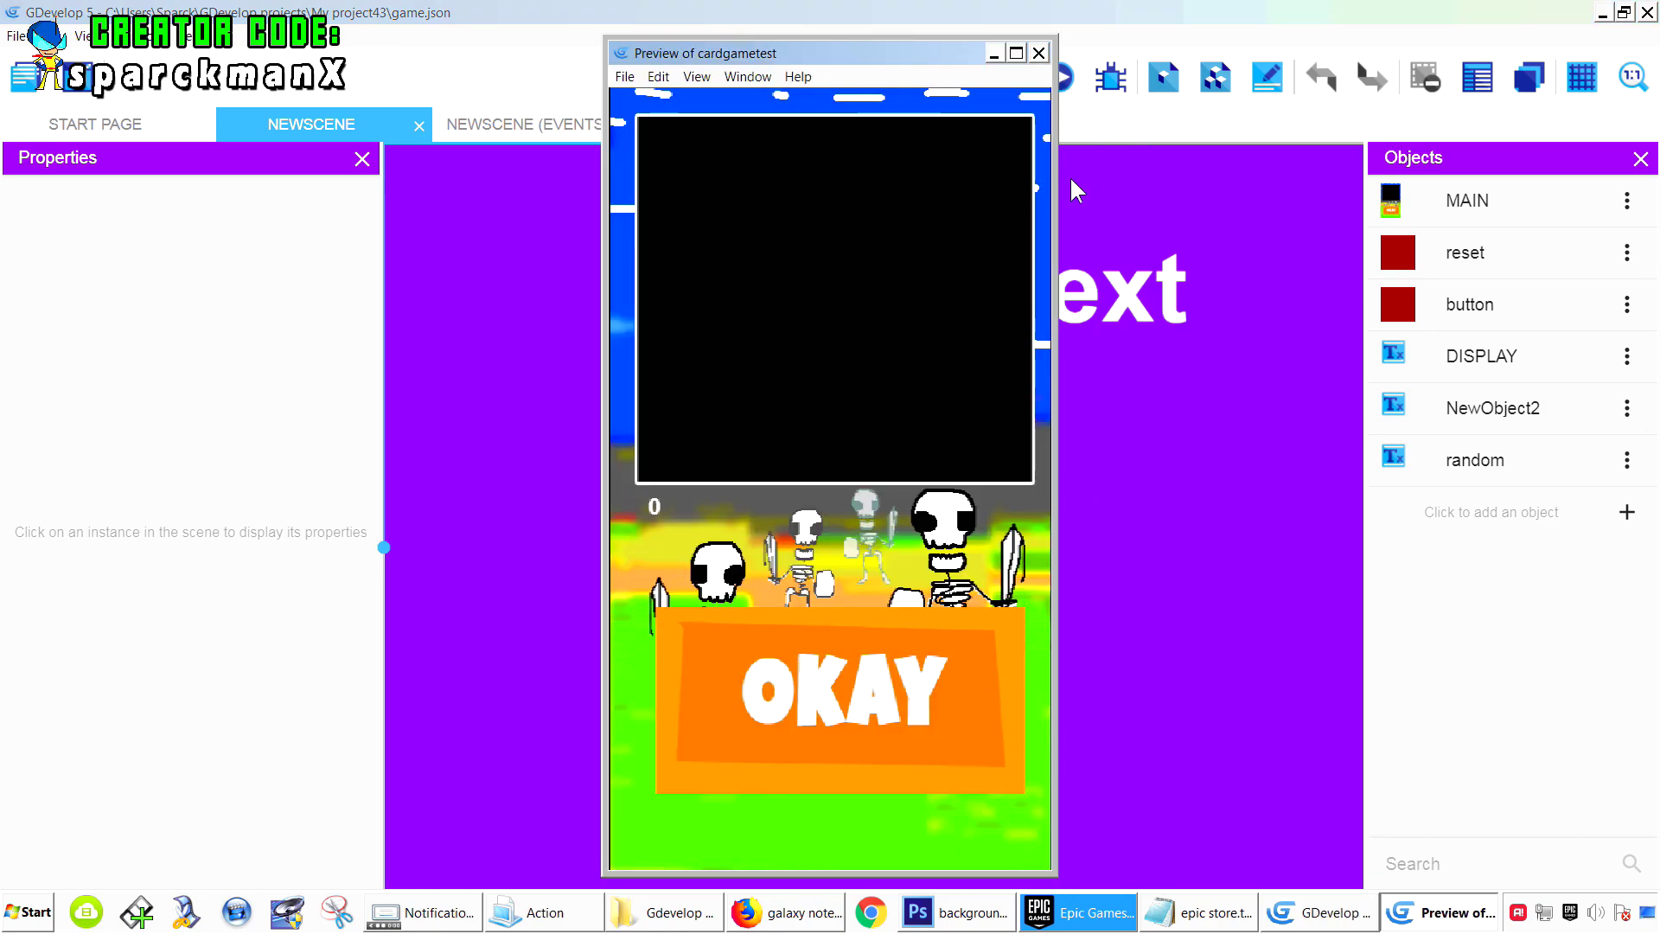
left_click(872, 704)
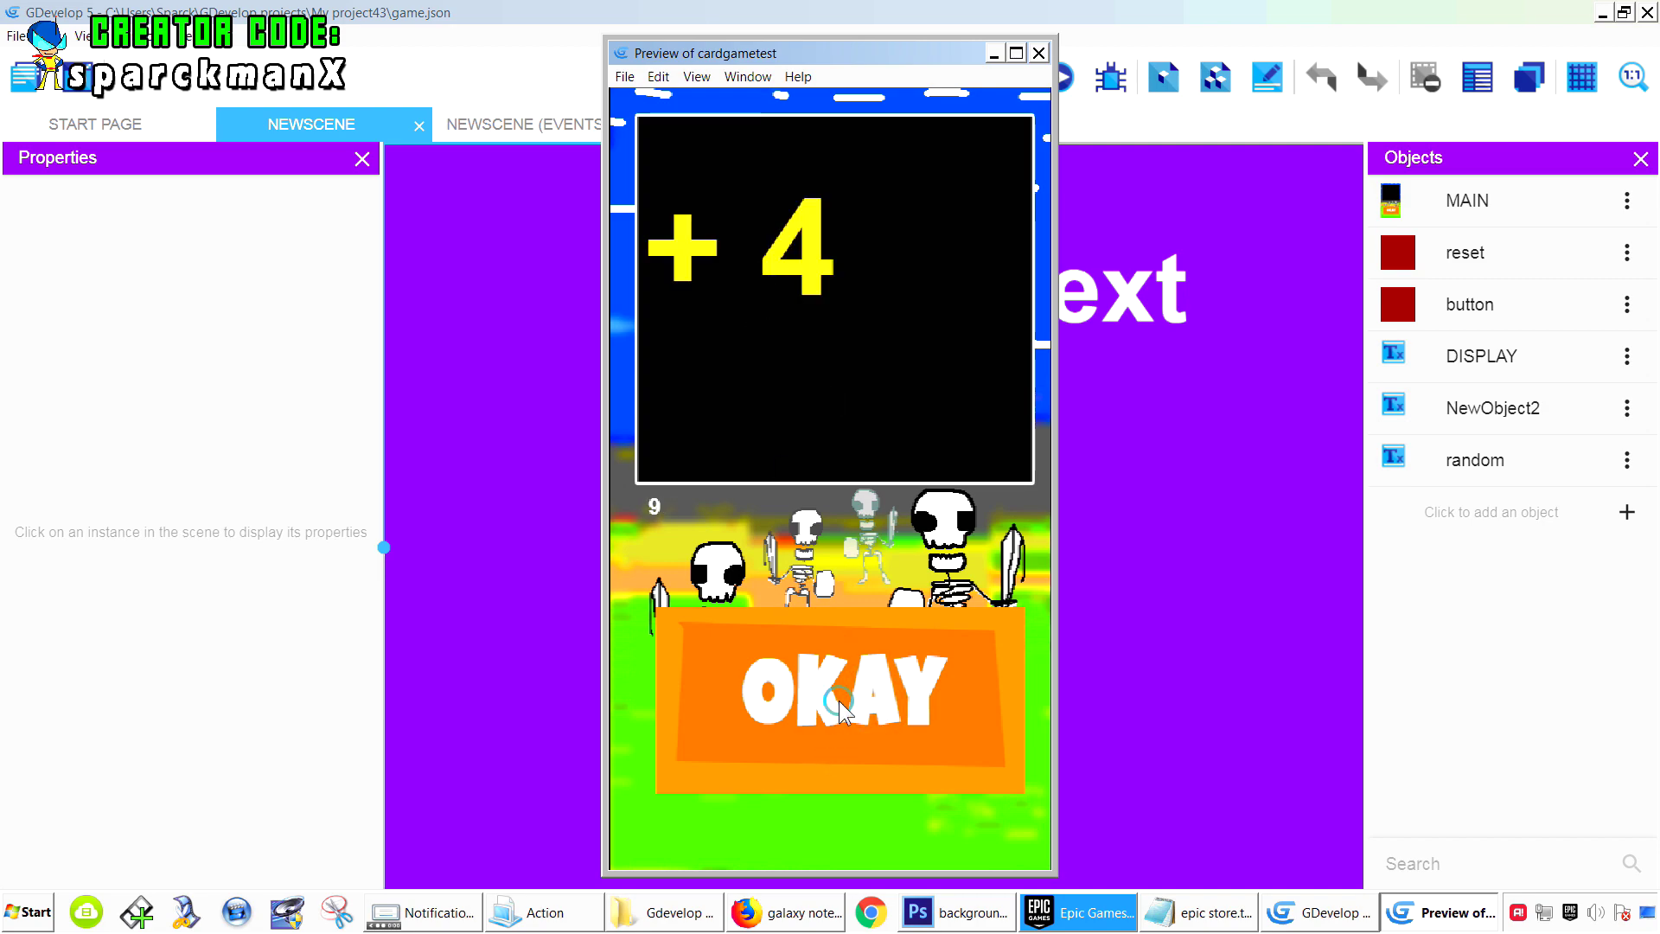
key("alt+F4")
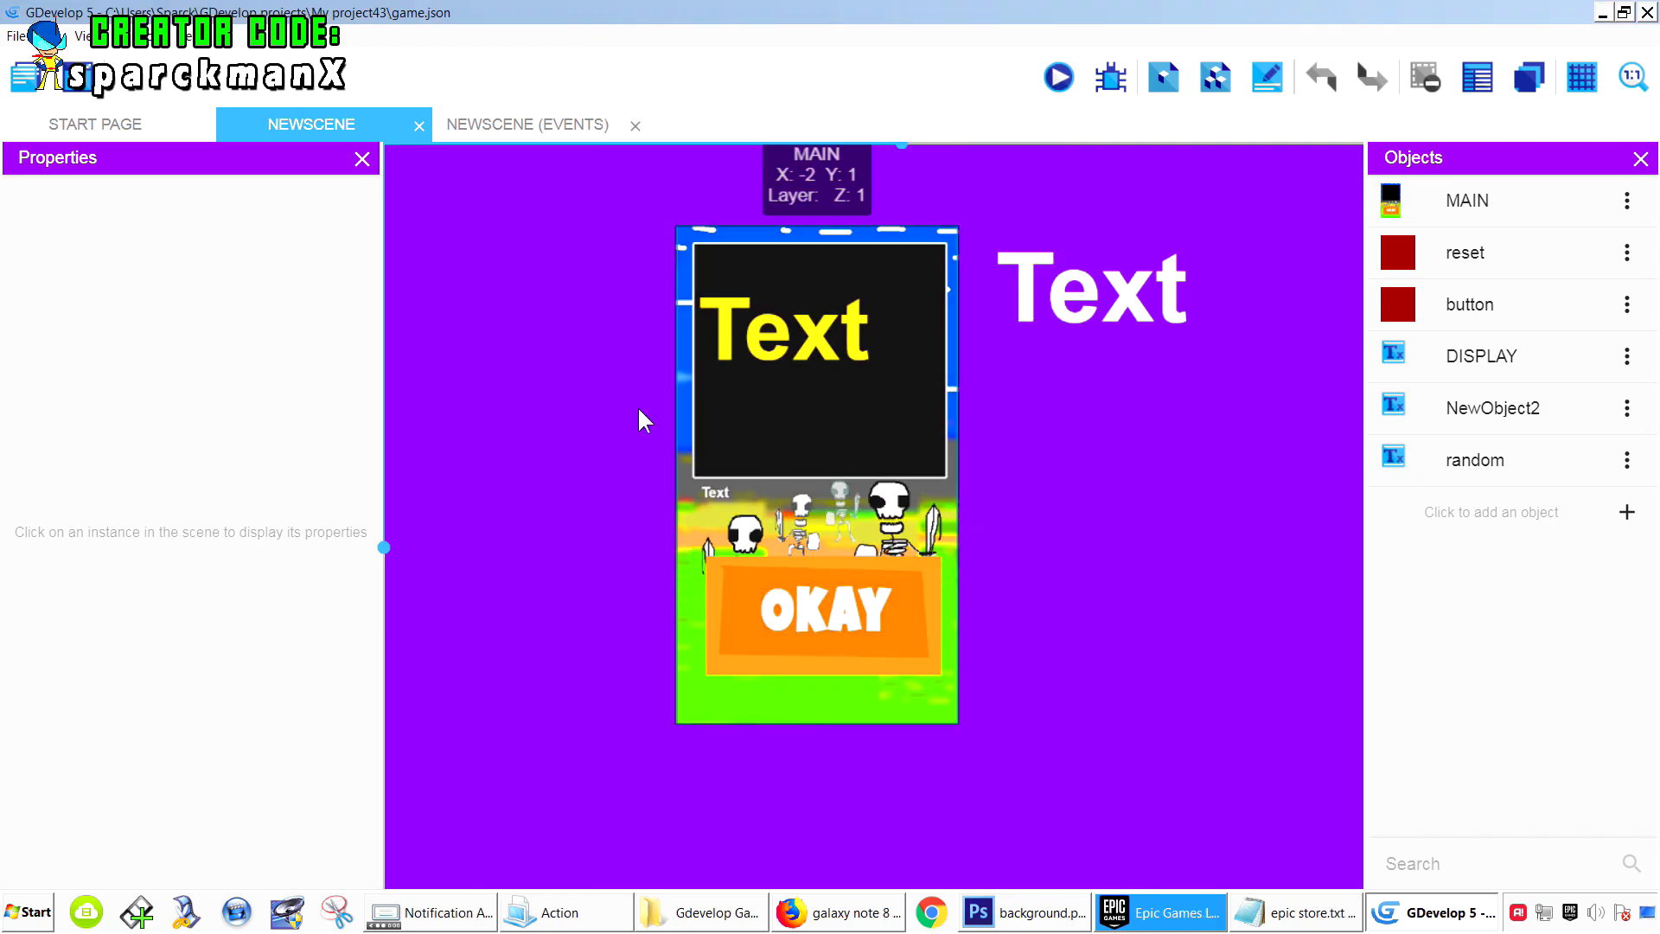
left_click(24, 82)
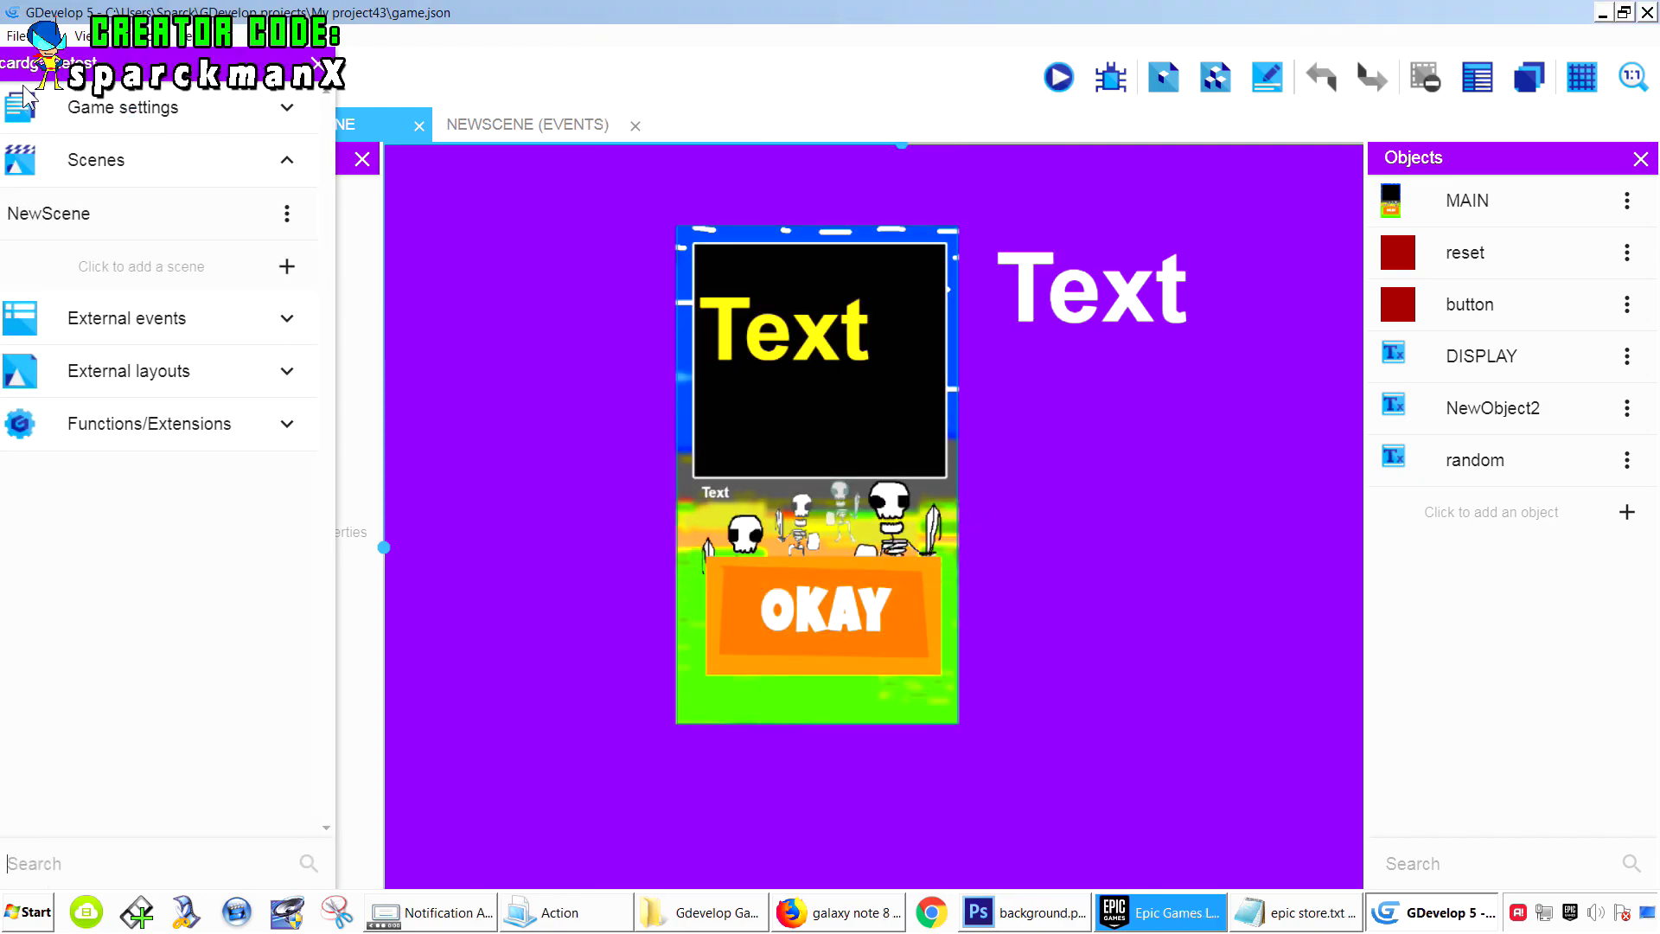
- Open Game settings > Properties and confirm the 405 × 720 window size
left_click(131, 111)
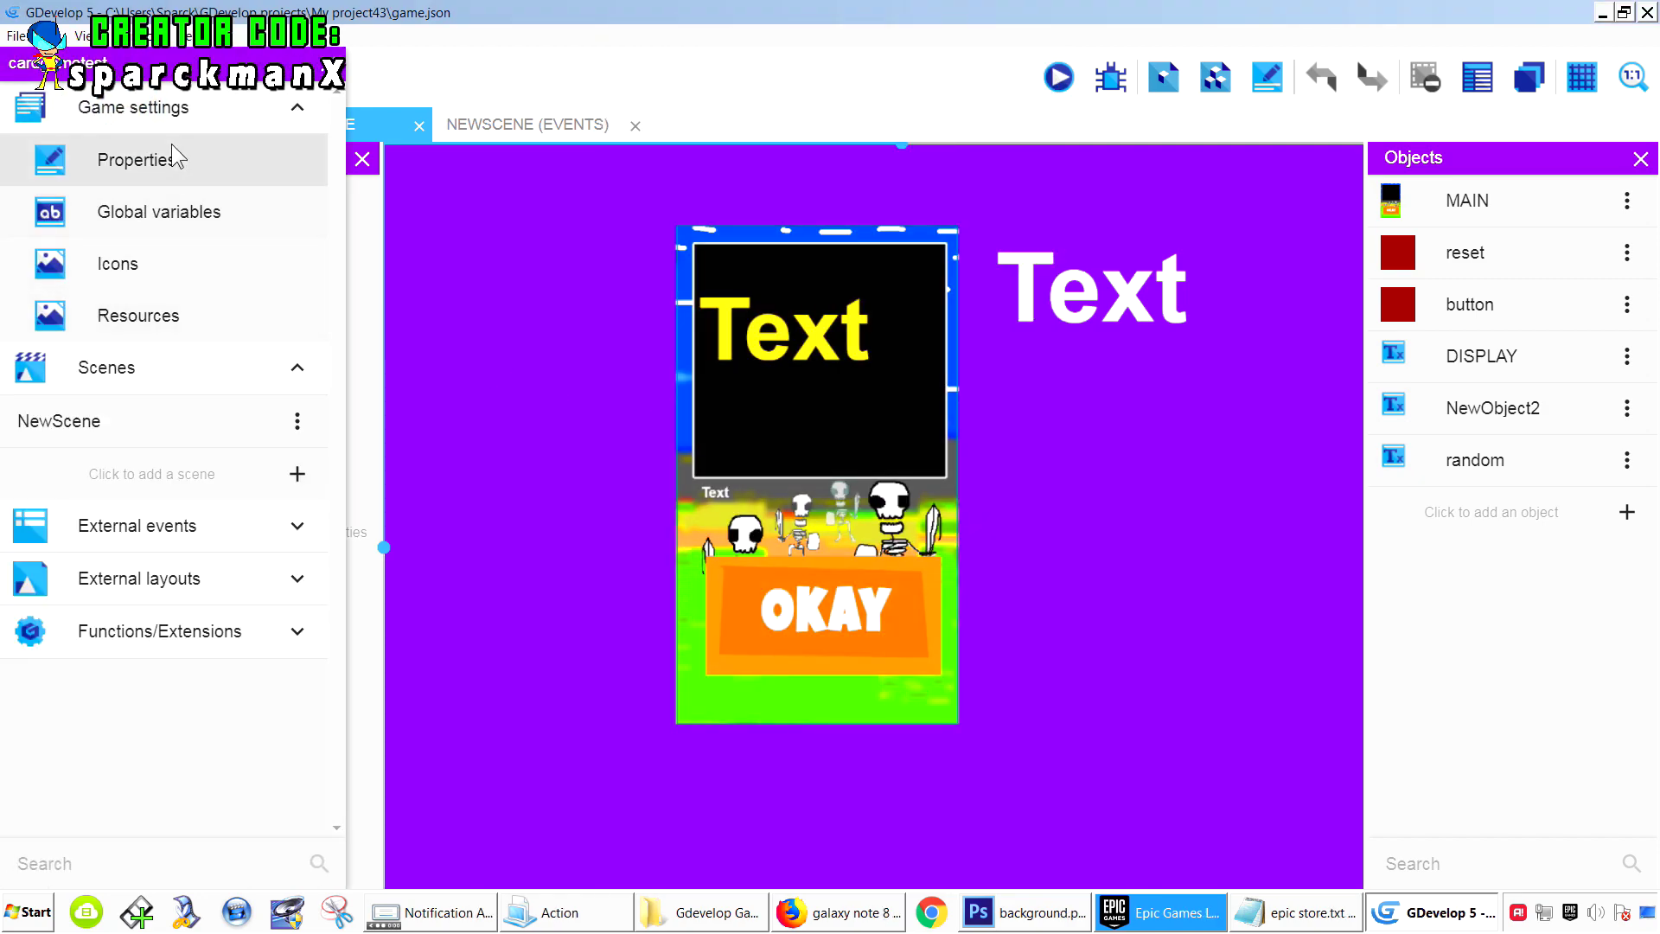
left_click(176, 160)
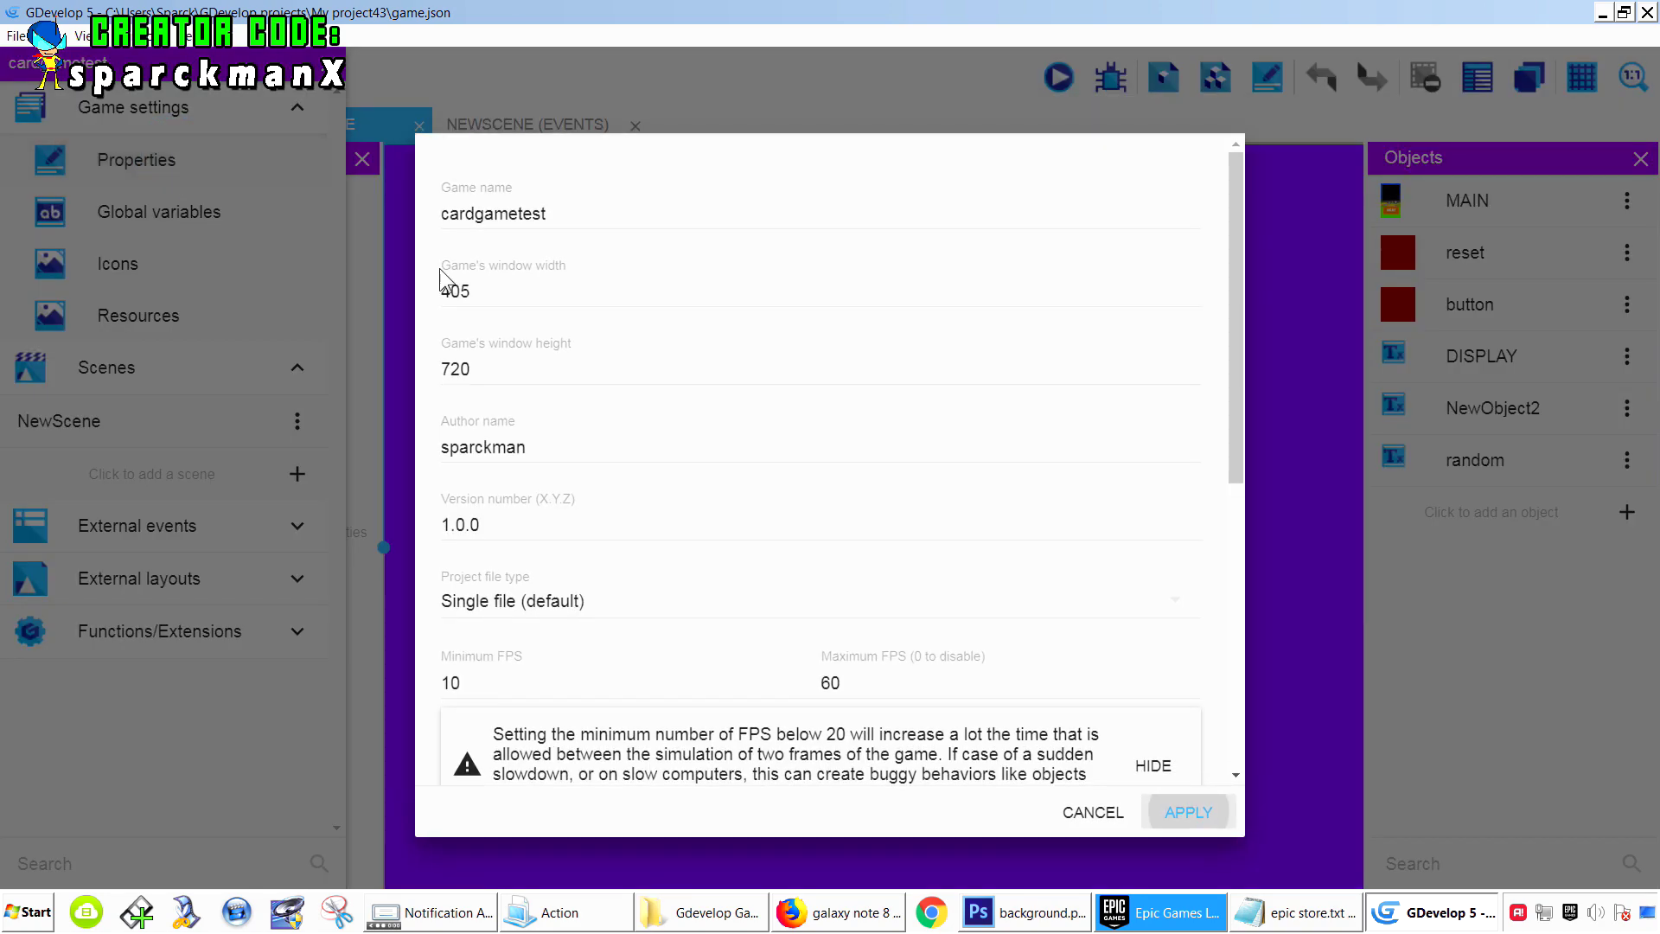
double_click(486, 297)
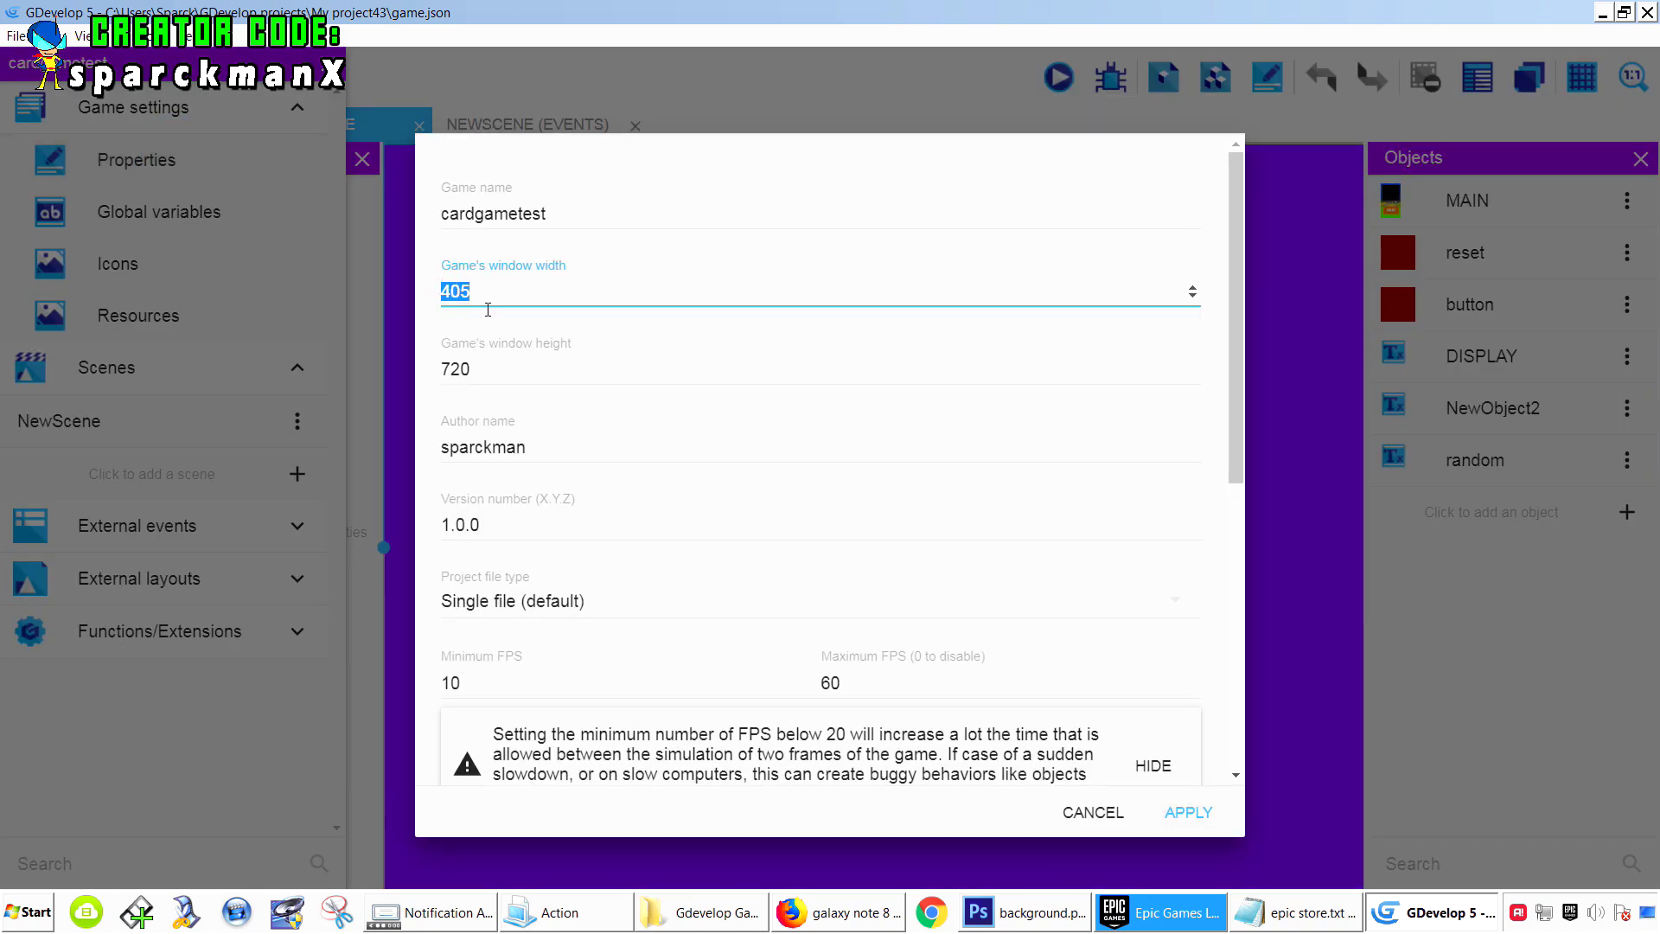
double_click(467, 377)
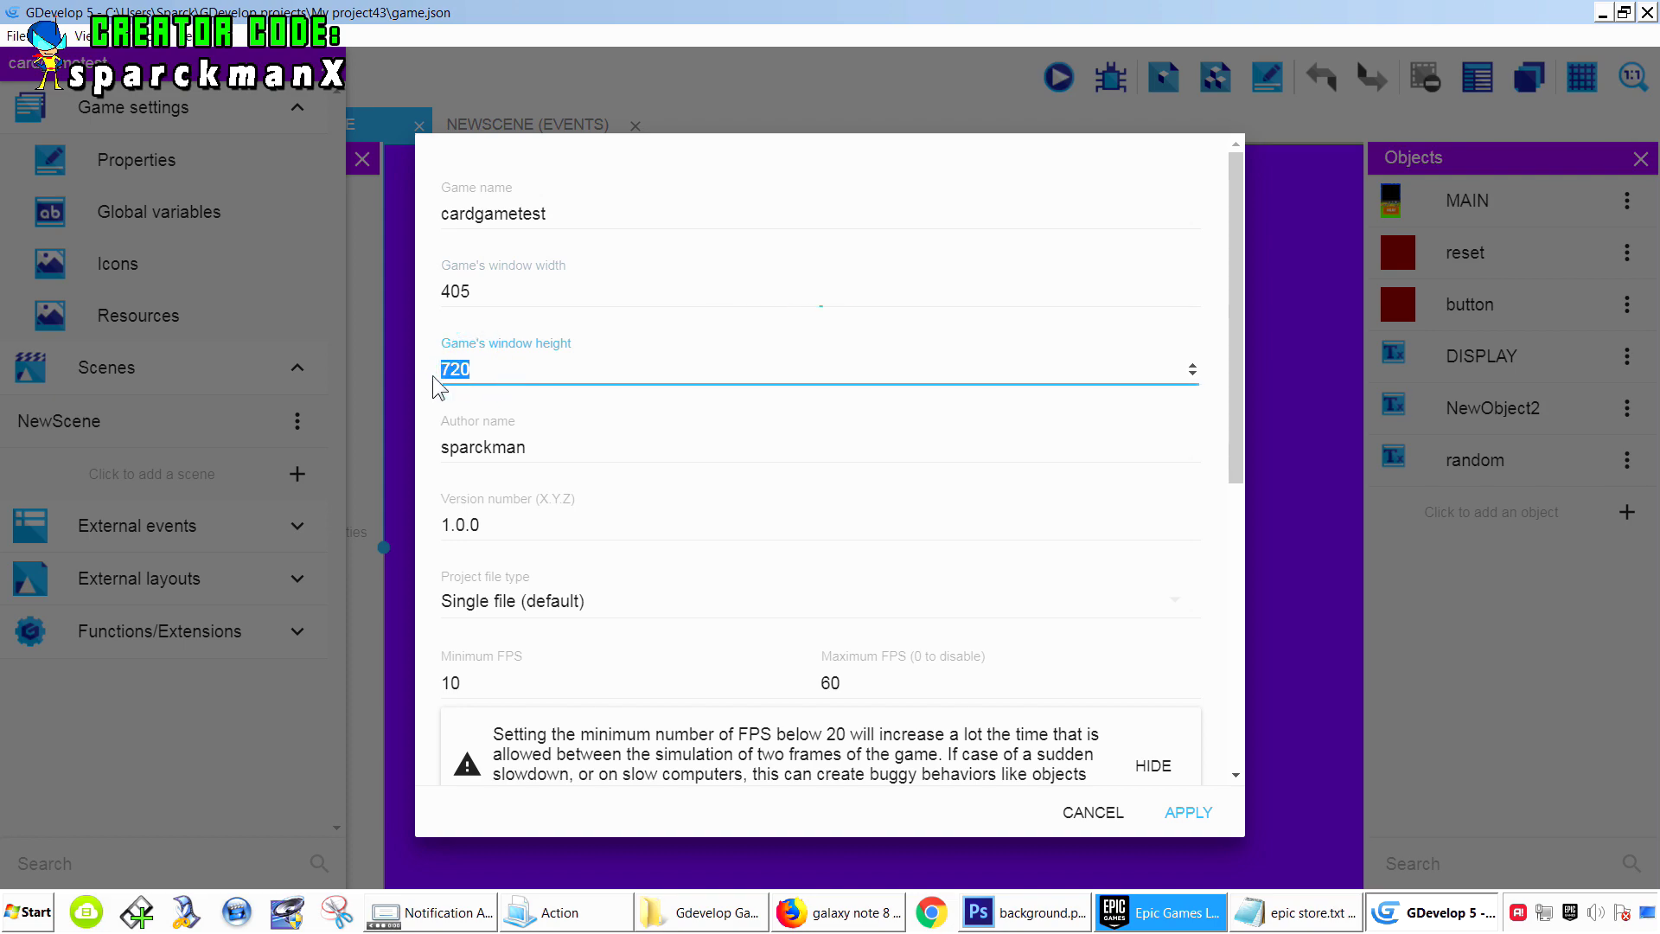
left_click(531, 290)
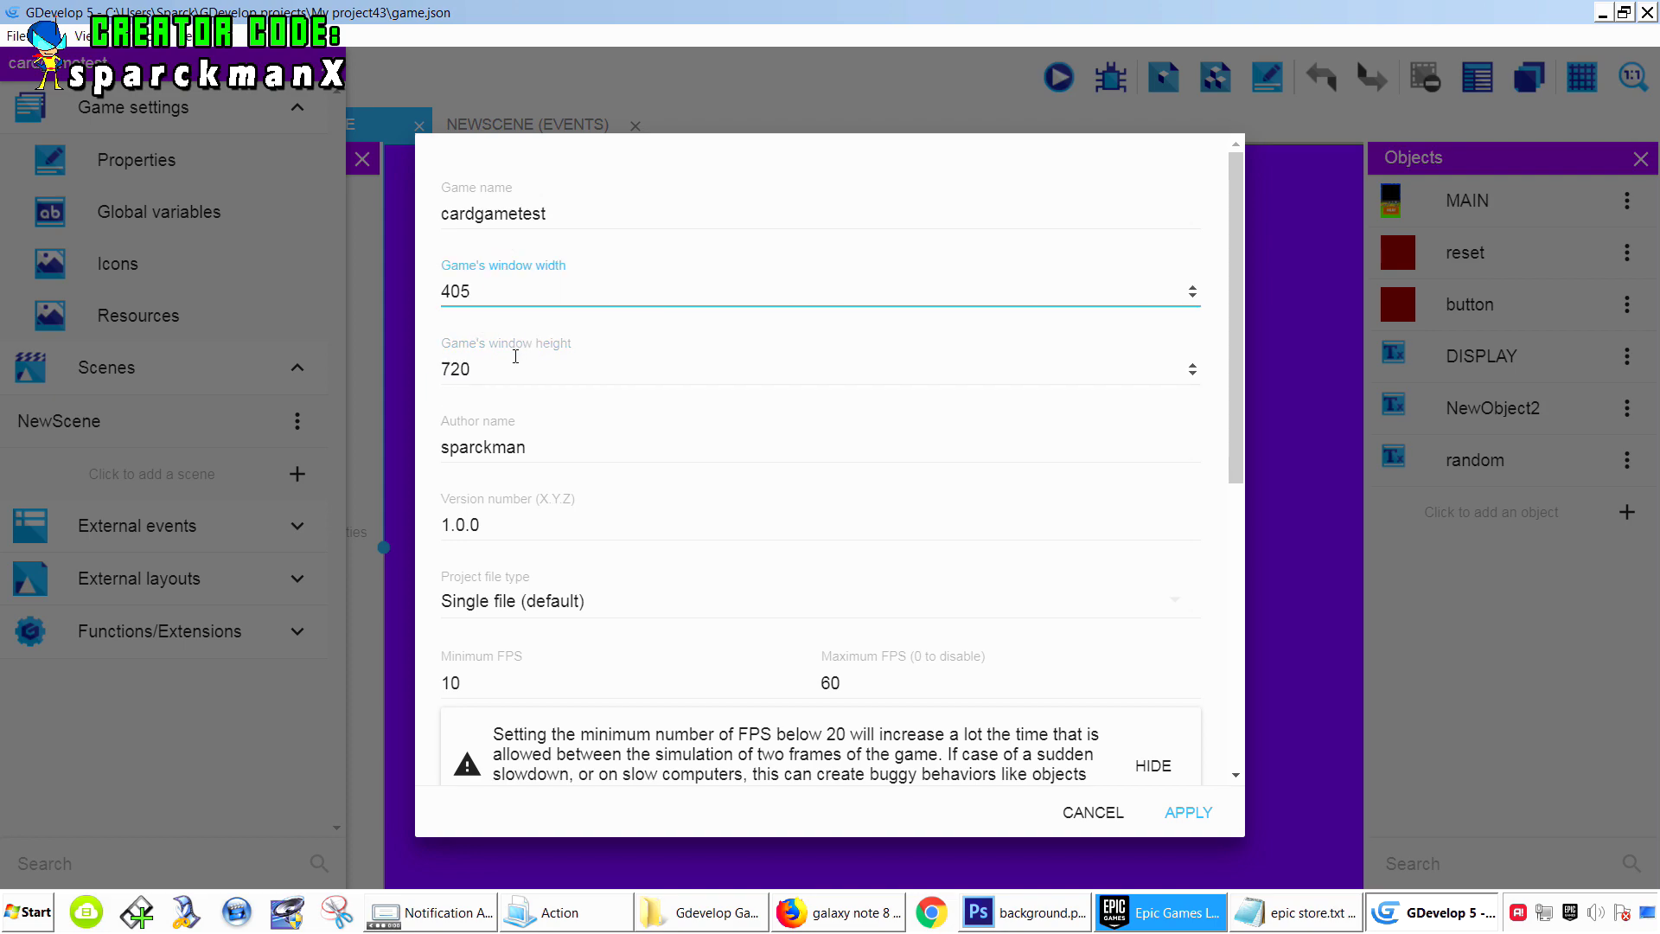
left_click(517, 367)
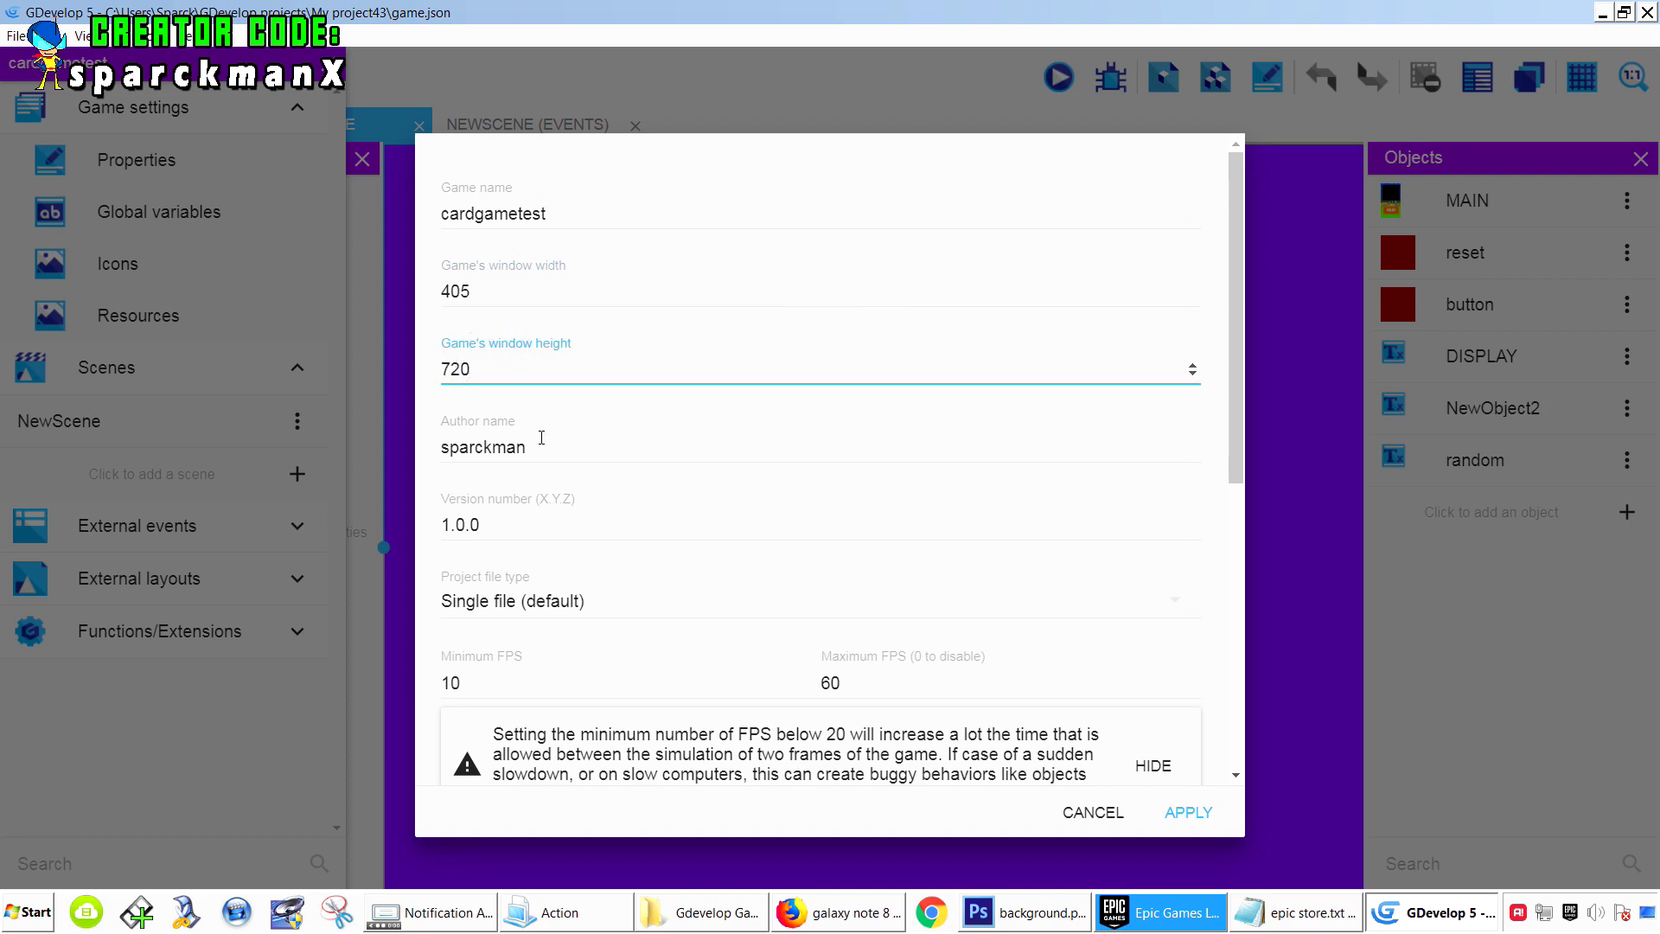
scroll(541, 437, "down", 6)
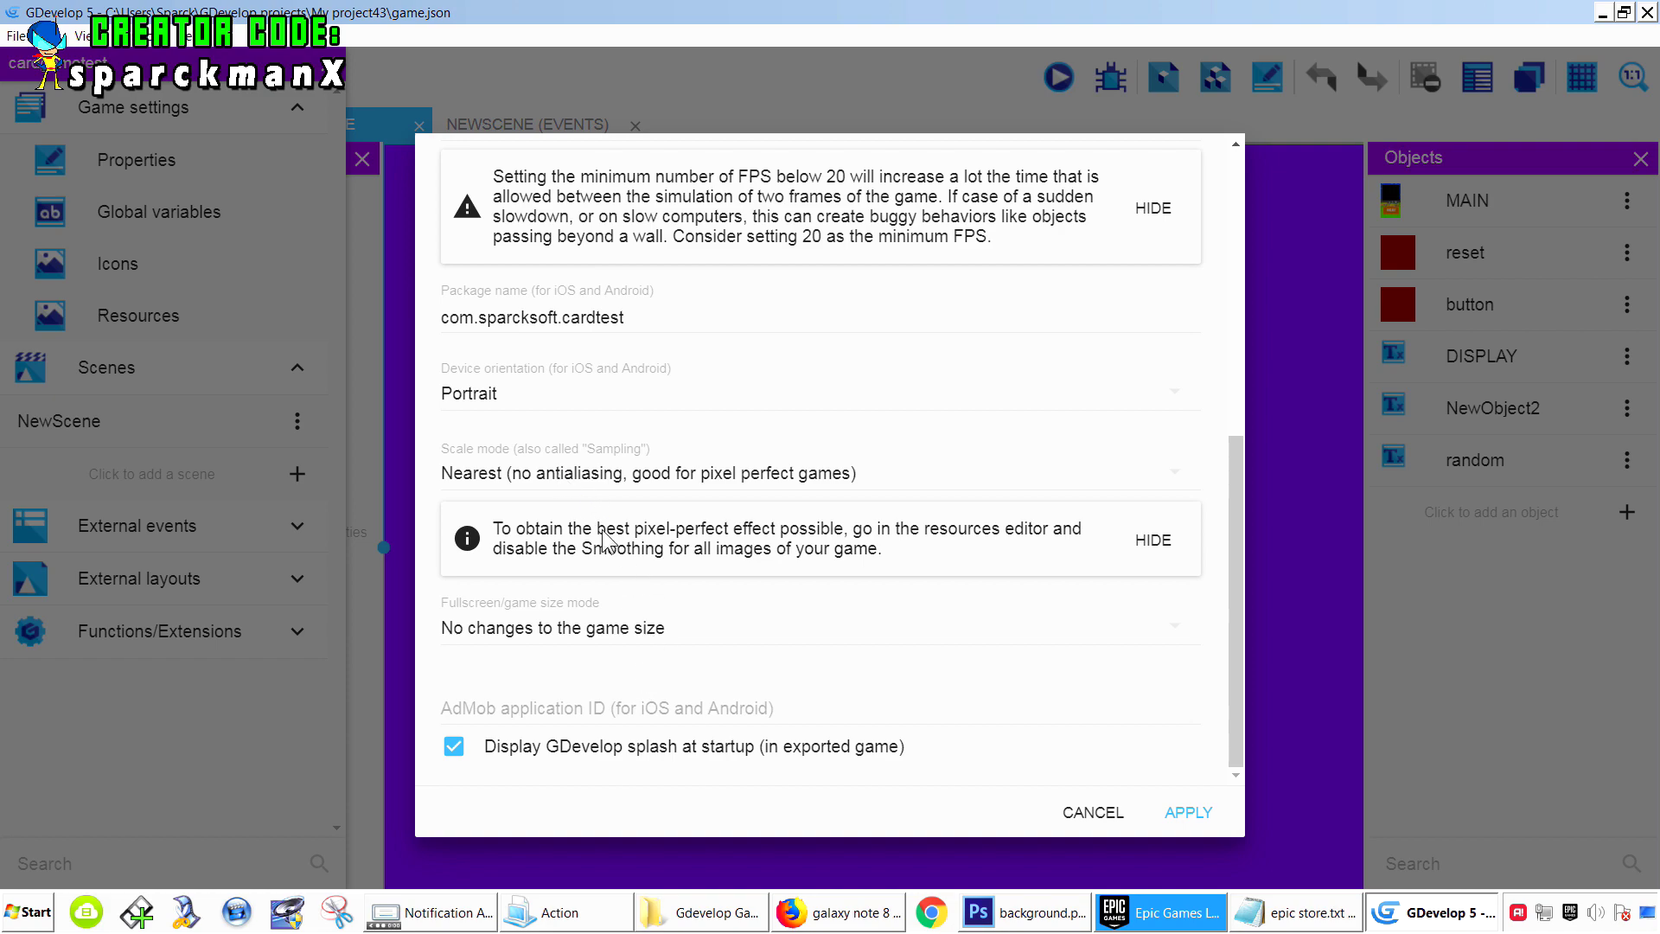
- Set Device orientation to Portrait and Scale mode to Nearest, then open the game size mode dropdown
left_click(514, 393)
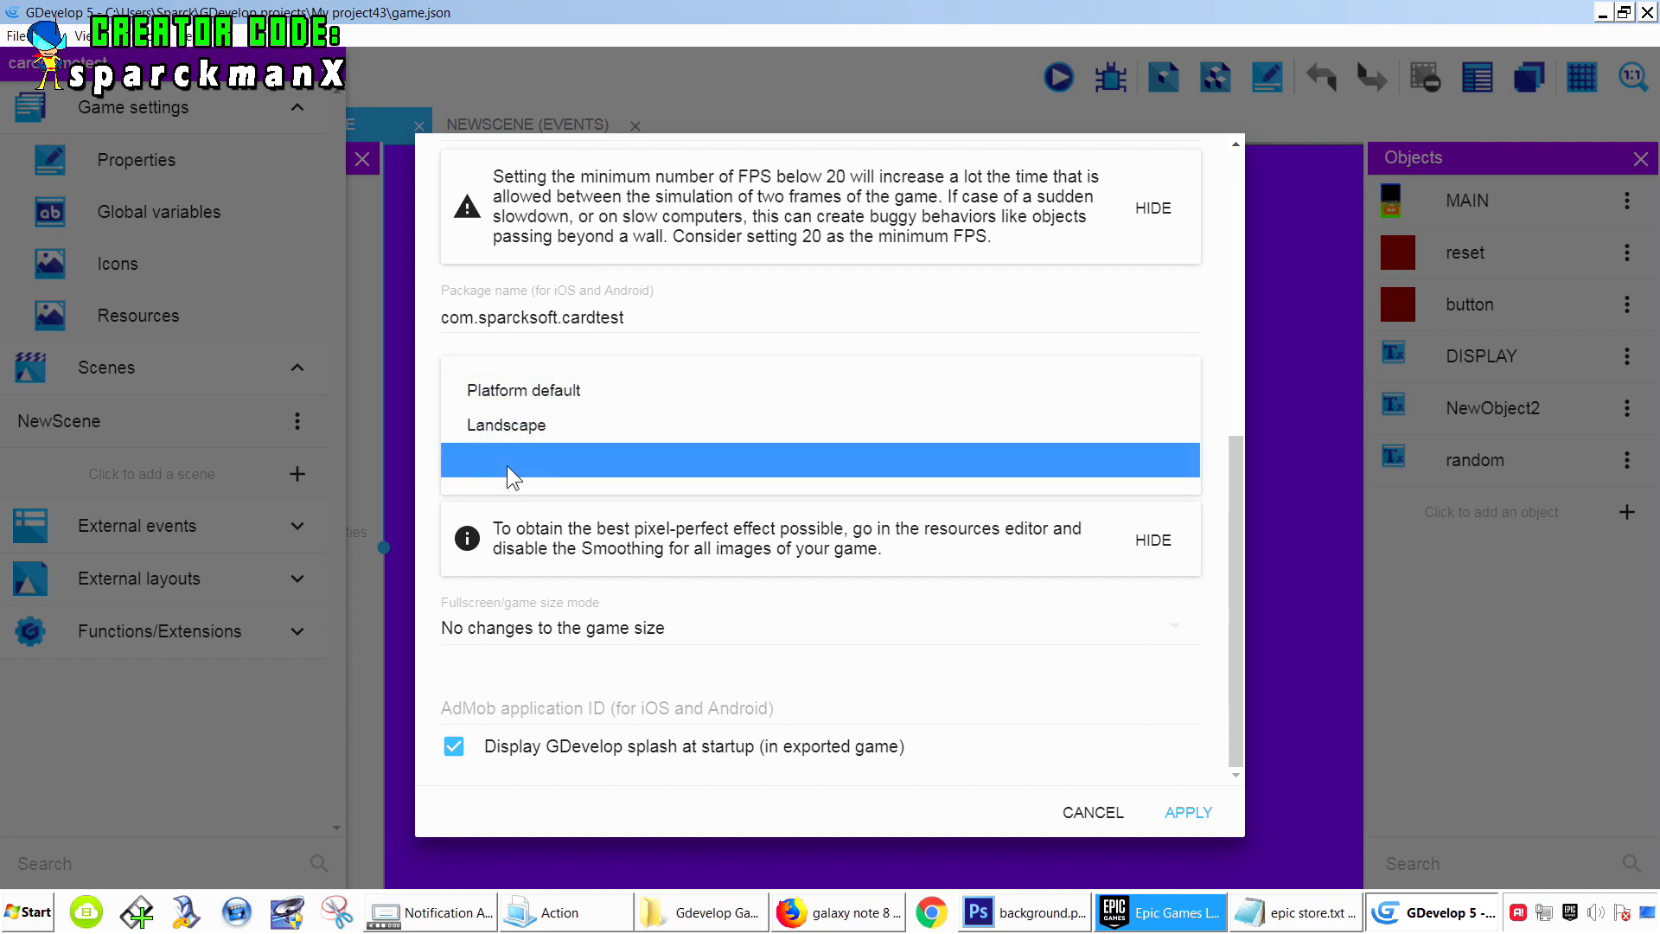
left_click(514, 462)
left_click(519, 466)
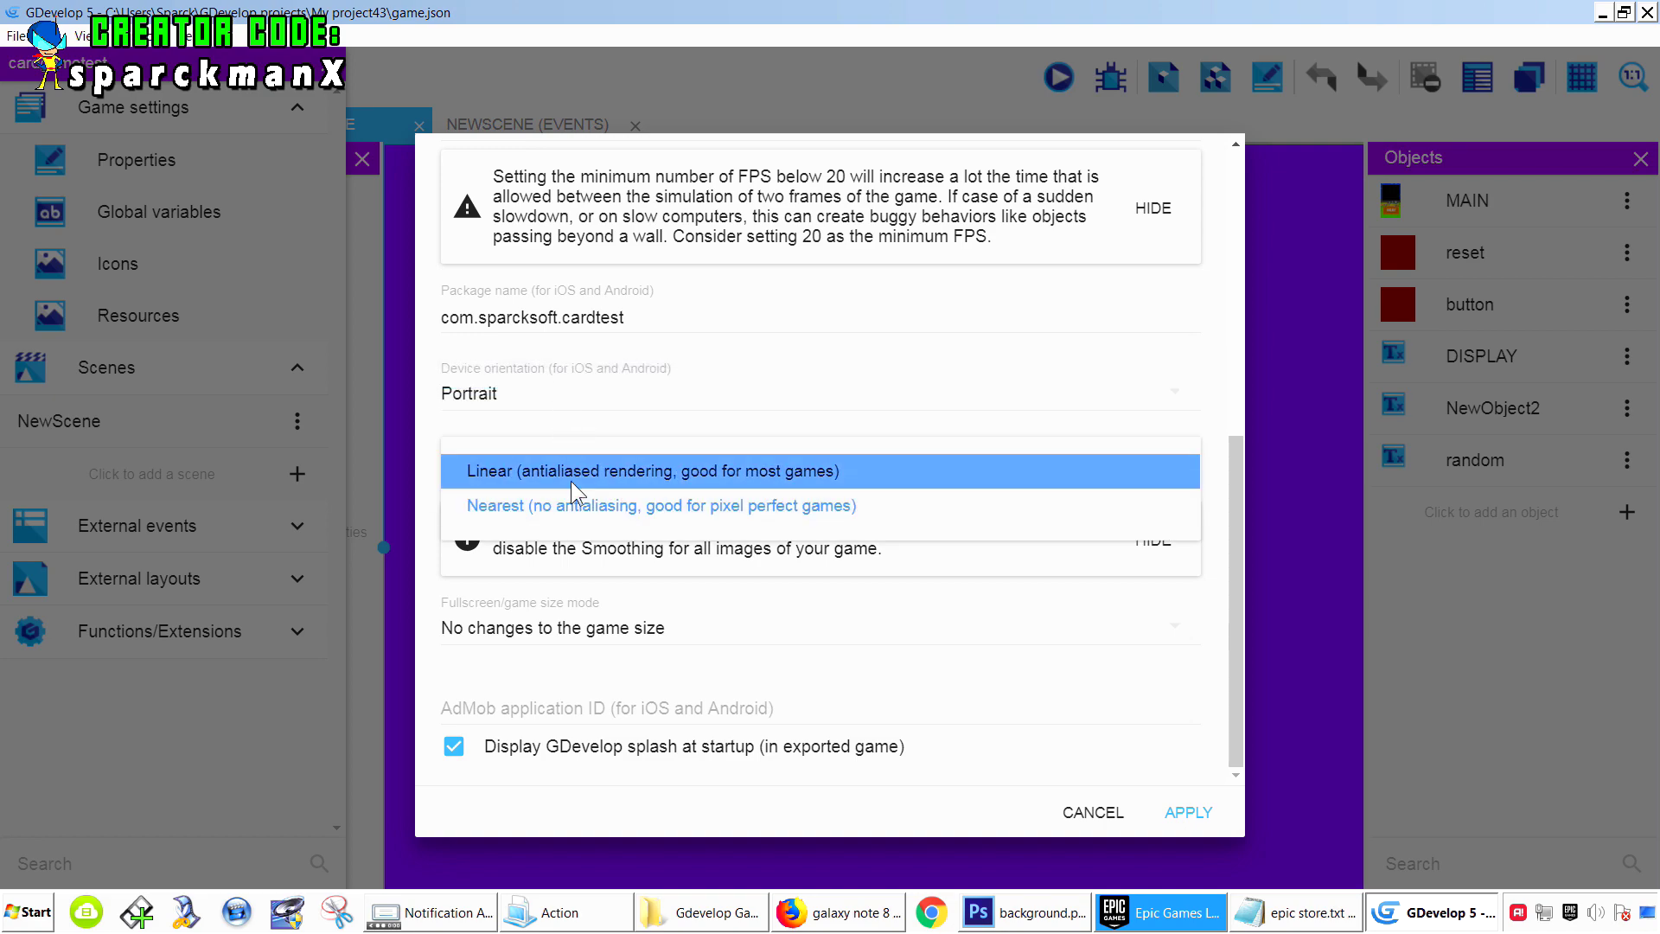
left_click(573, 517)
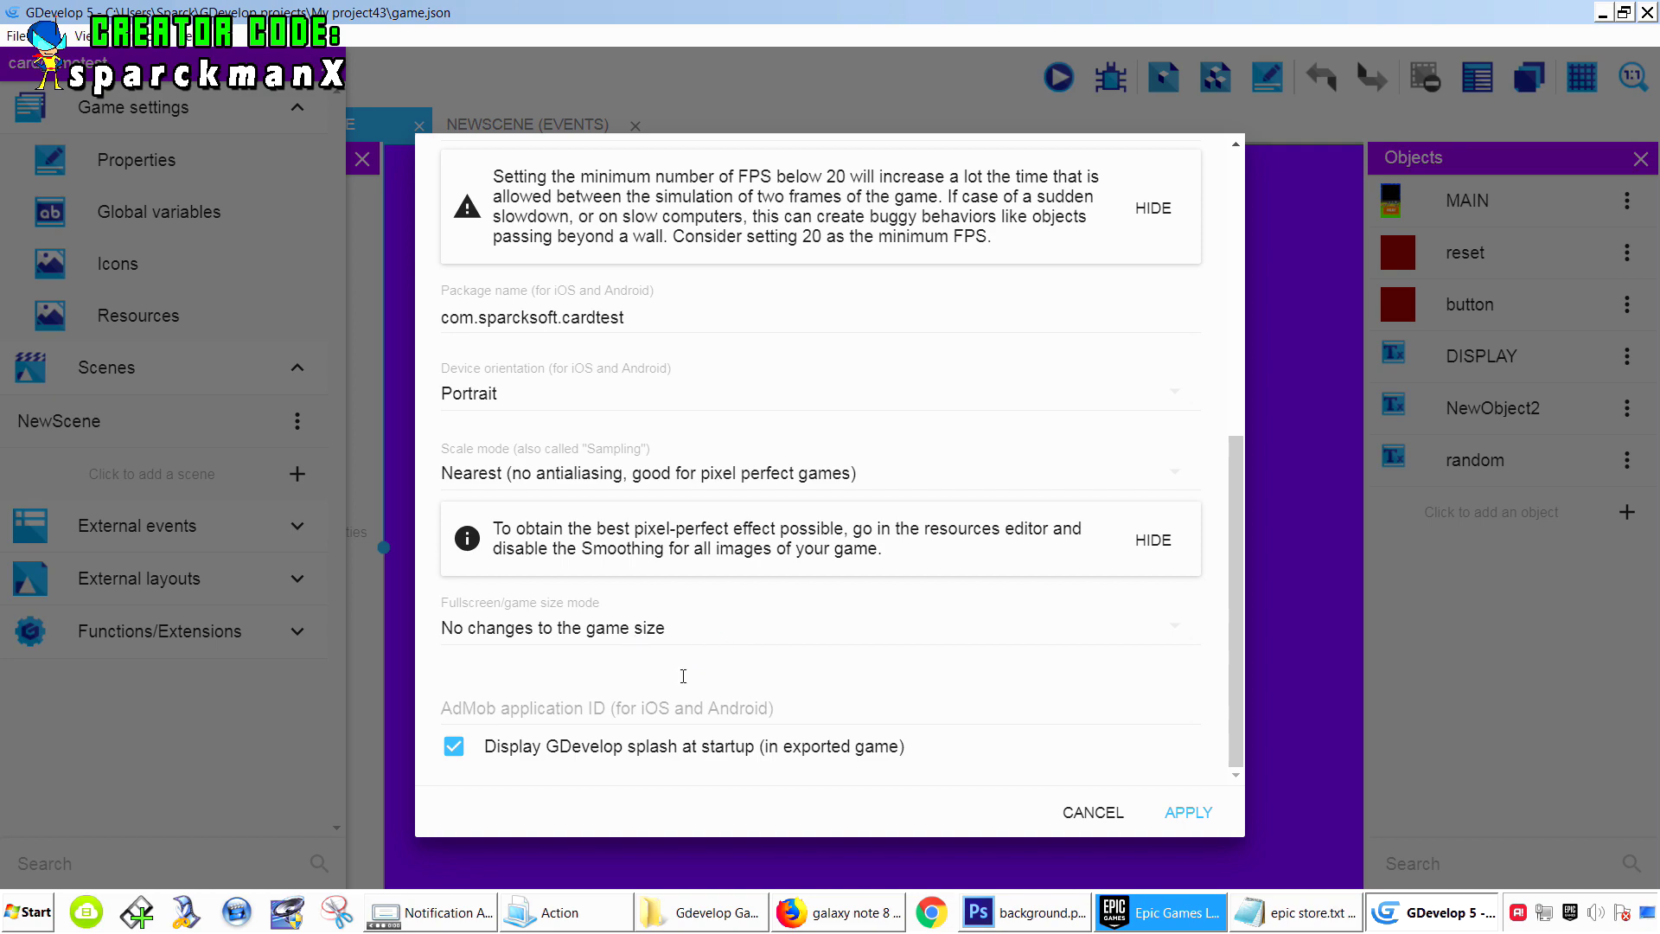
left_click(654, 635)
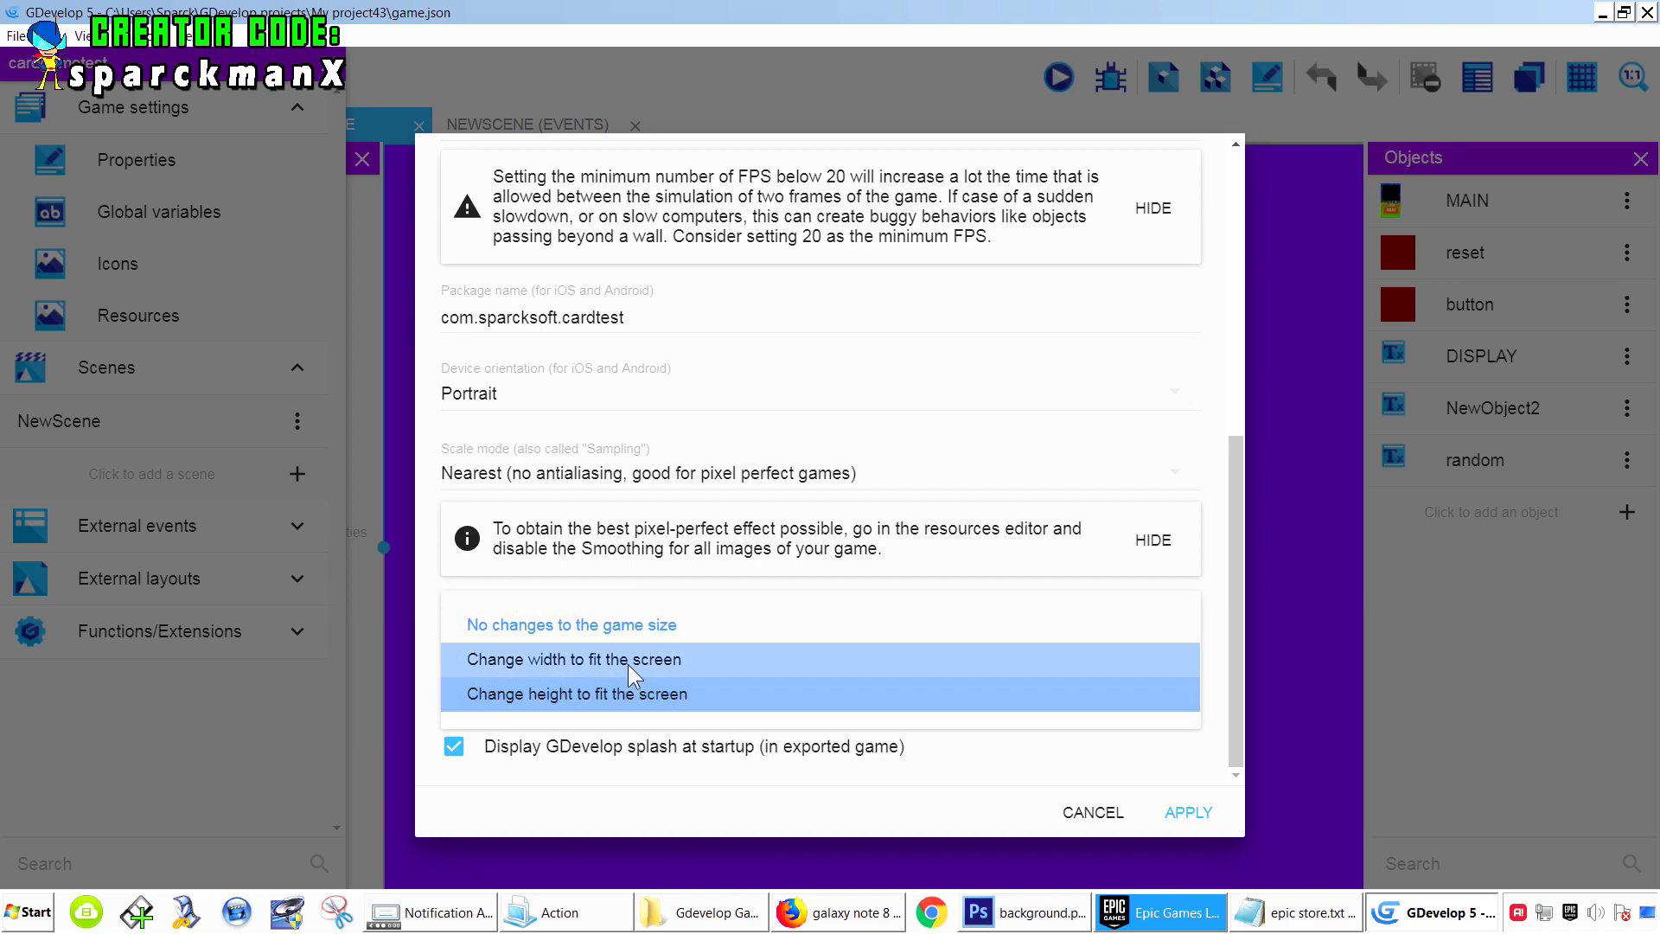